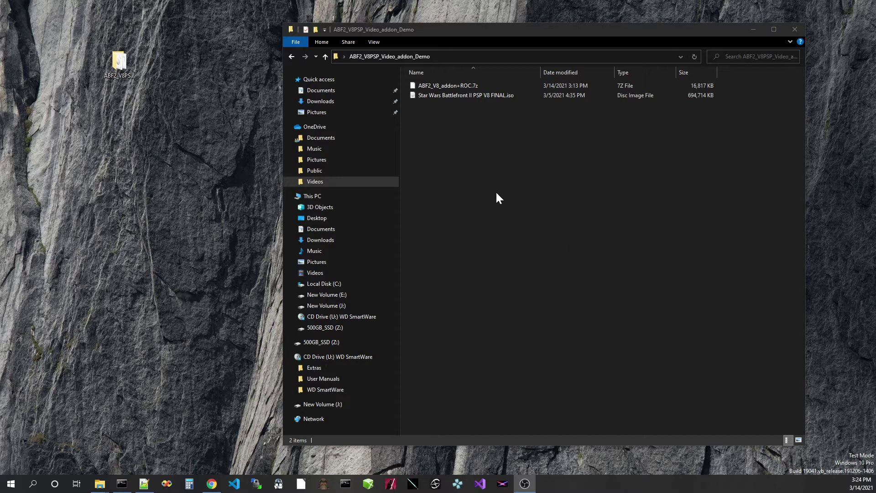
# - Try selecting the addon archive and the Battlefront II ISO in the demo folder, then clear the selection
pyautogui.moveTo(467, 160); pyautogui.dragTo(452, 84)
pyautogui.click(436, 121)
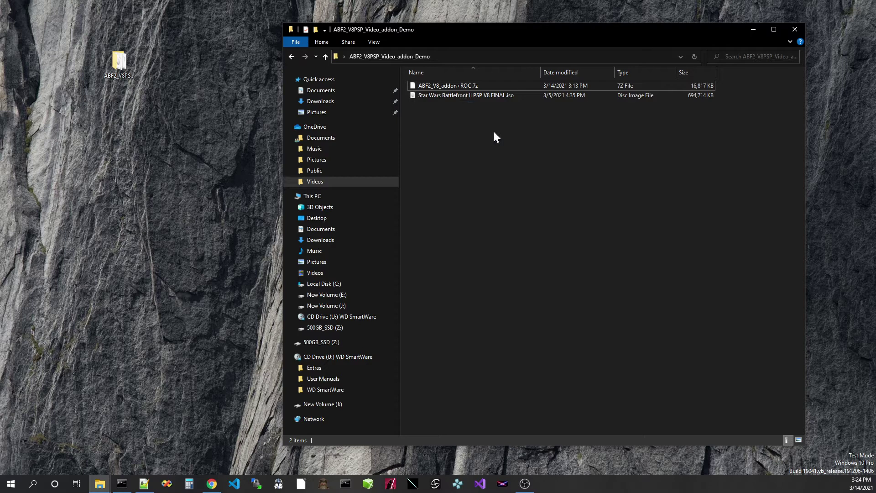
pyautogui.click(486, 97)
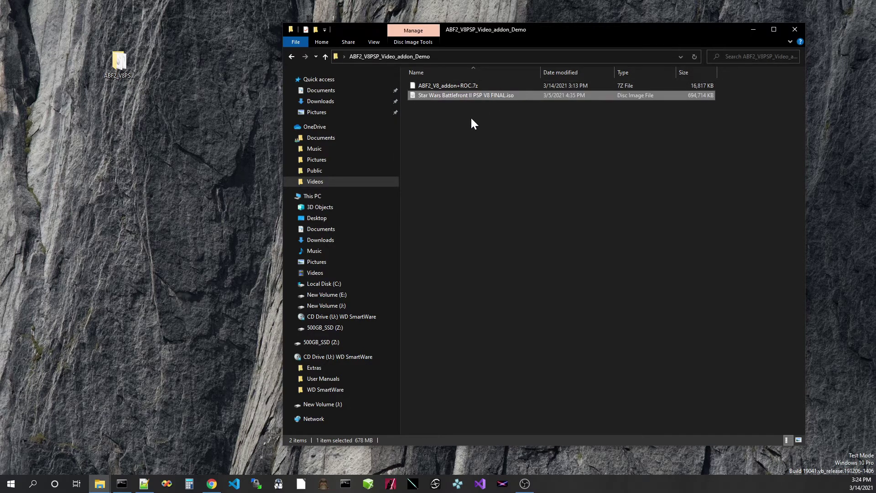
pyautogui.click(457, 86)
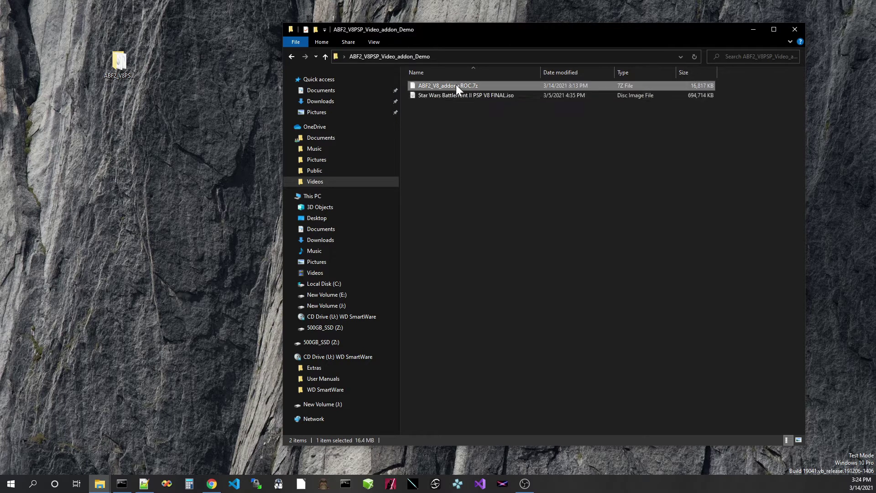
pyautogui.click(475, 142)
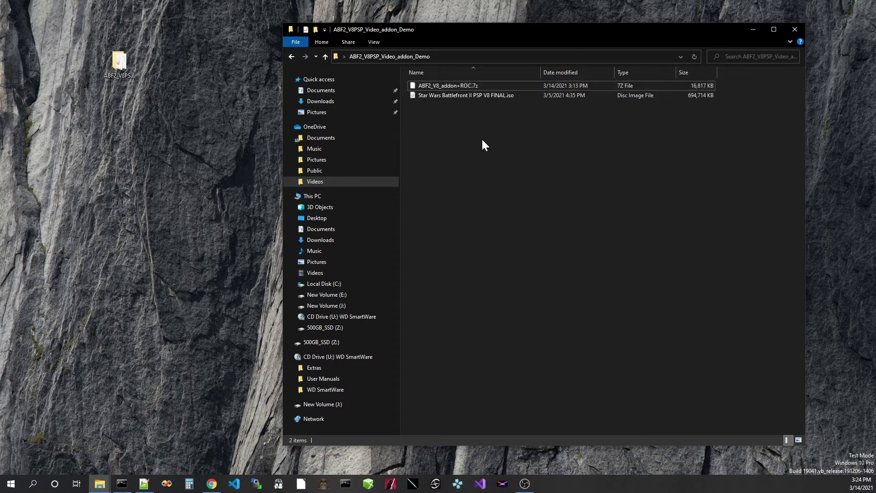
pyautogui.click(484, 98)
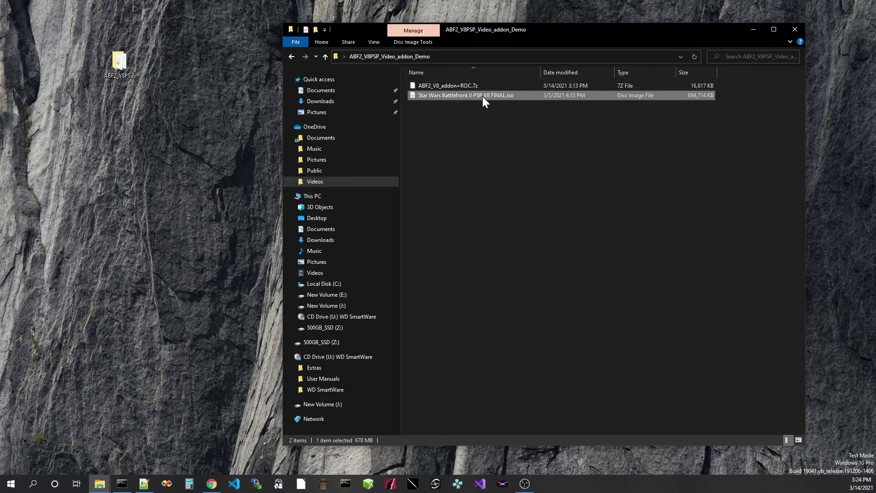
pyautogui.click(481, 132)
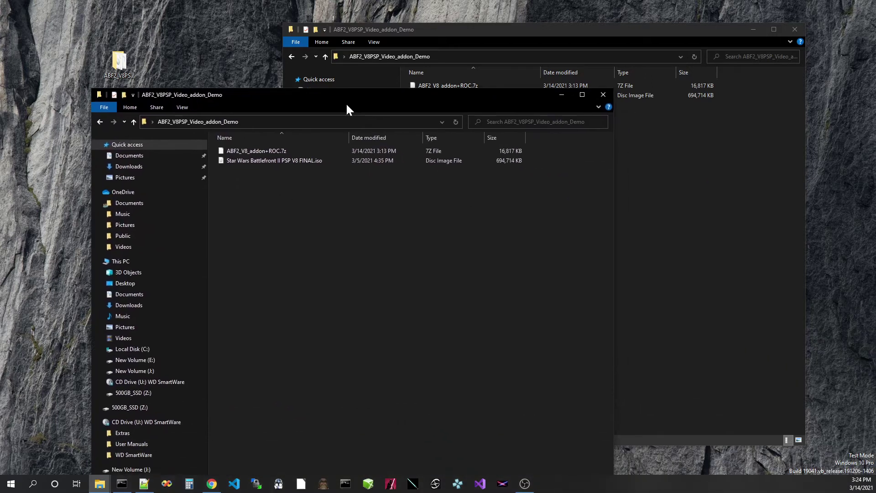
# - Create a new folder named Extract in the demo folder
pyautogui.rightClick(543, 195)
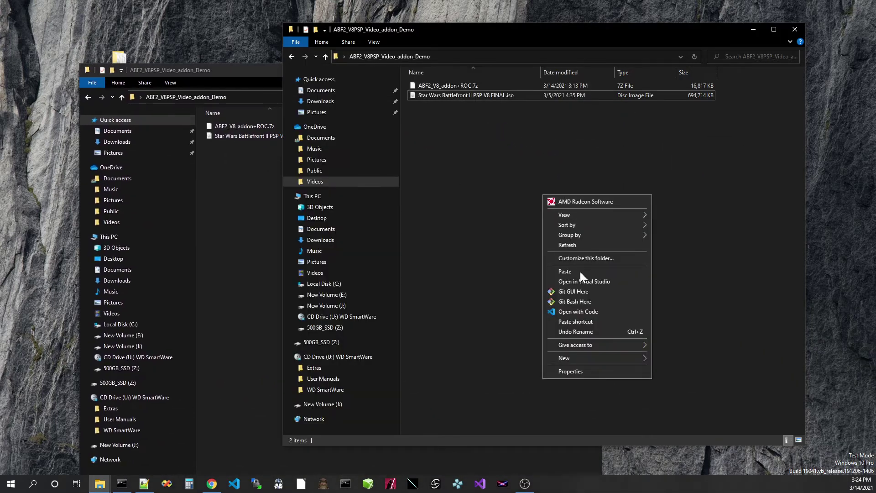
pyautogui.moveTo(576, 360)
pyautogui.click(665, 360)
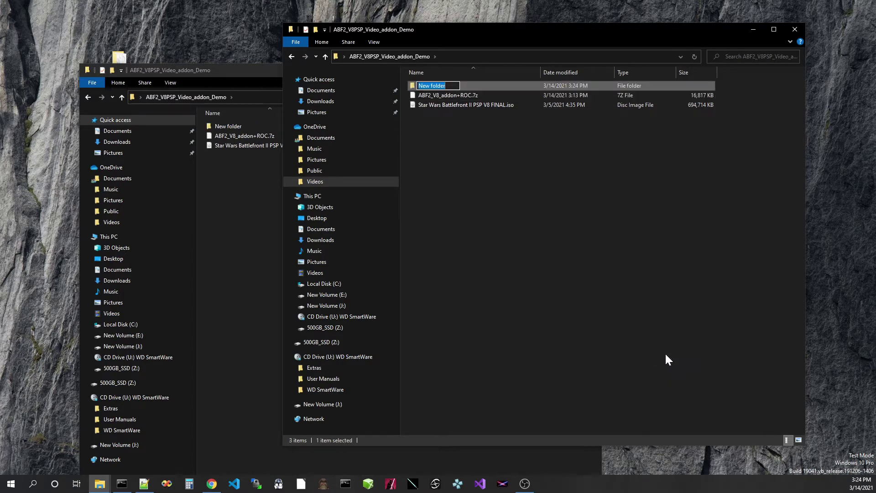
pyautogui.write('Extract')
pyautogui.press('Return')
pyautogui.press('Return')
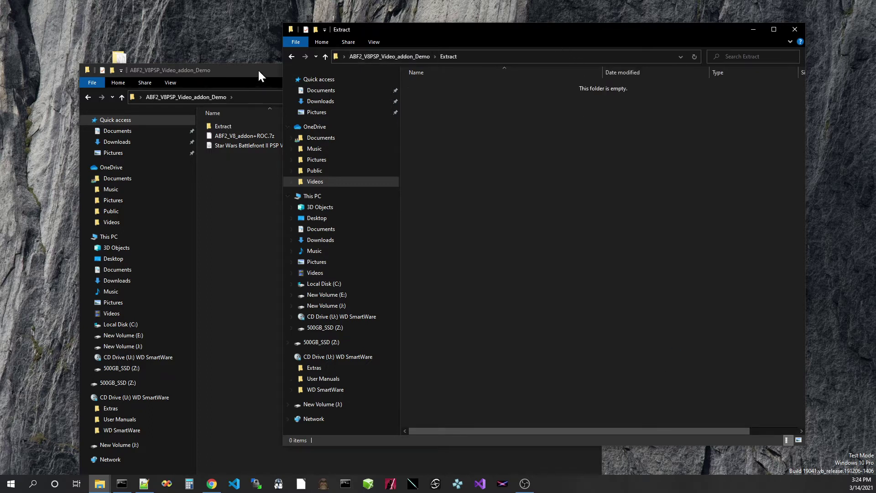
# - Move and narrow the demo folder window and select the Battlefront II ISO
pyautogui.moveTo(258, 69); pyautogui.dragTo(214, 23)
pyautogui.click(250, 101)
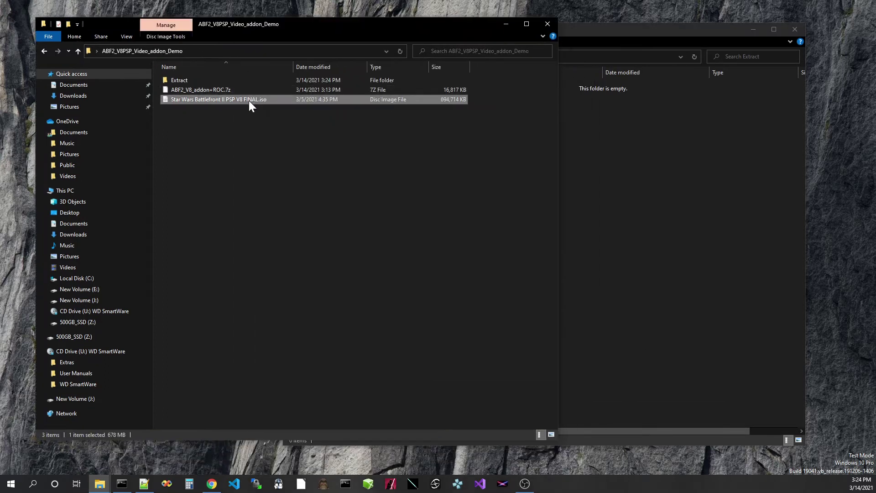
pyautogui.moveTo(559, 156); pyautogui.dragTo(517, 156)
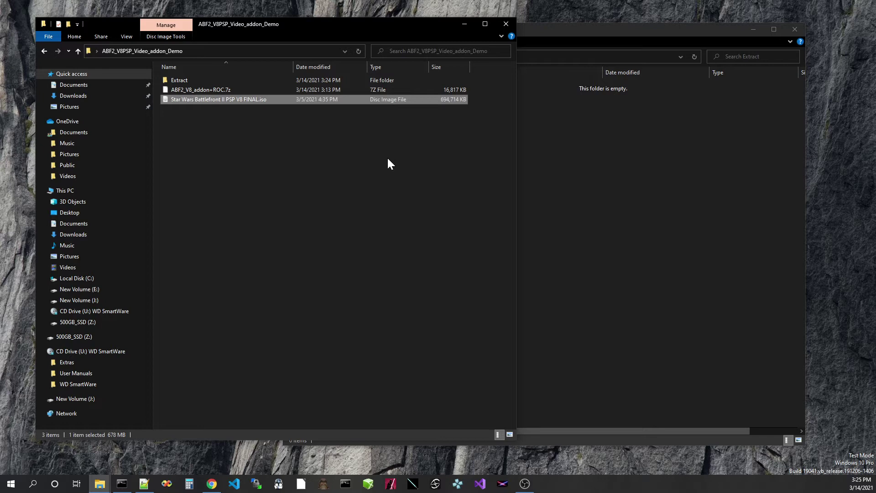
# - Mount the Battlefront II ISO, copy PSP_GAME and UMD_DATA.BIN into Extract, then eject the disc
pyautogui.rightClick(245, 100)
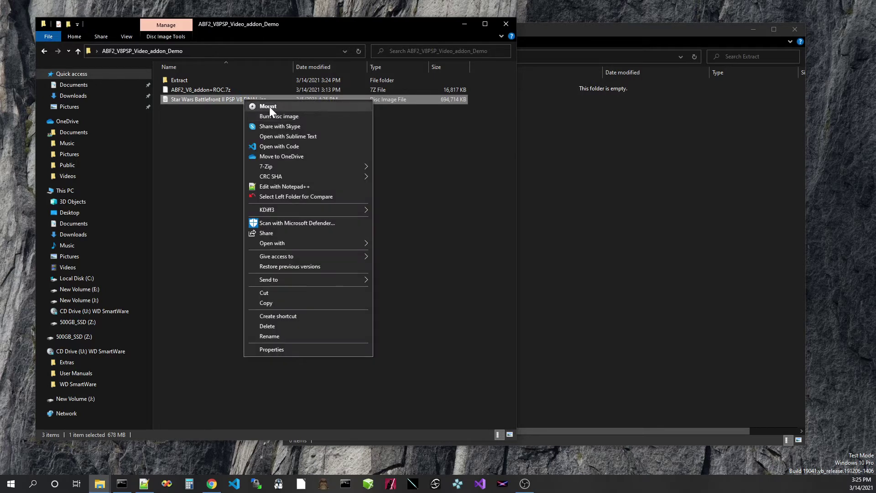
pyautogui.click(270, 106)
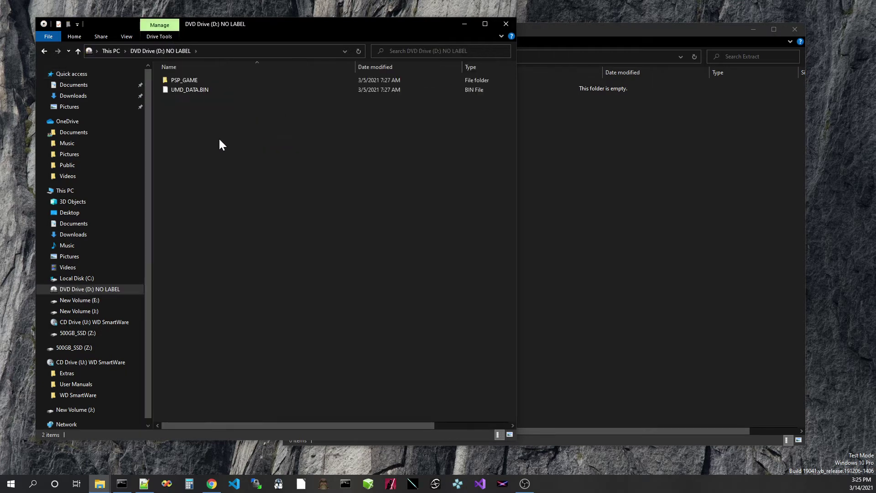
pyautogui.moveTo(217, 141); pyautogui.dragTo(667, 221)
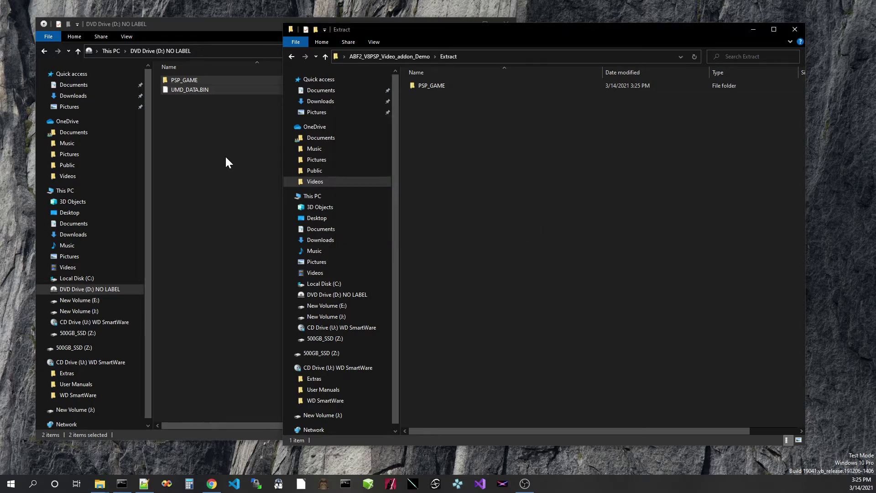
pyautogui.click(226, 157)
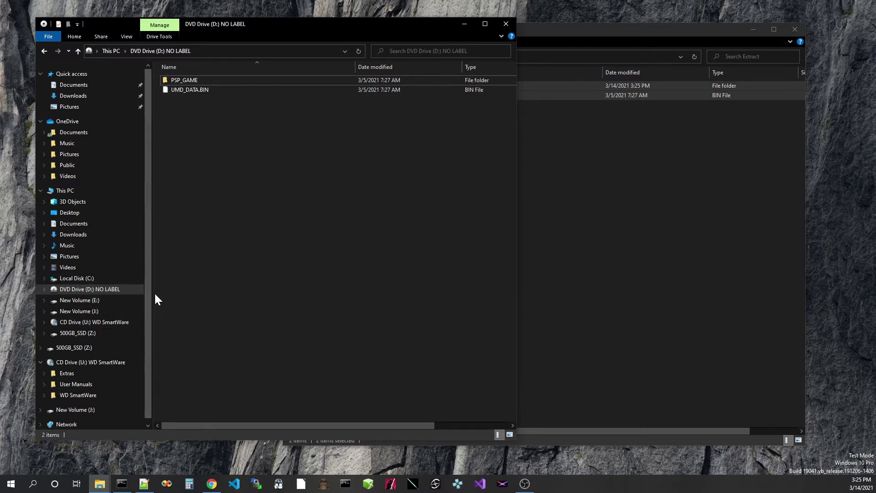
pyautogui.rightClick(86, 292)
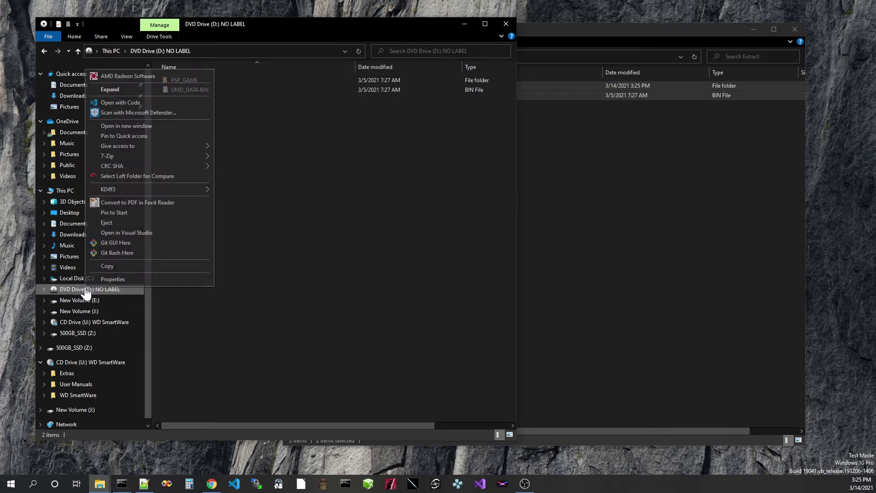
pyautogui.click(130, 226)
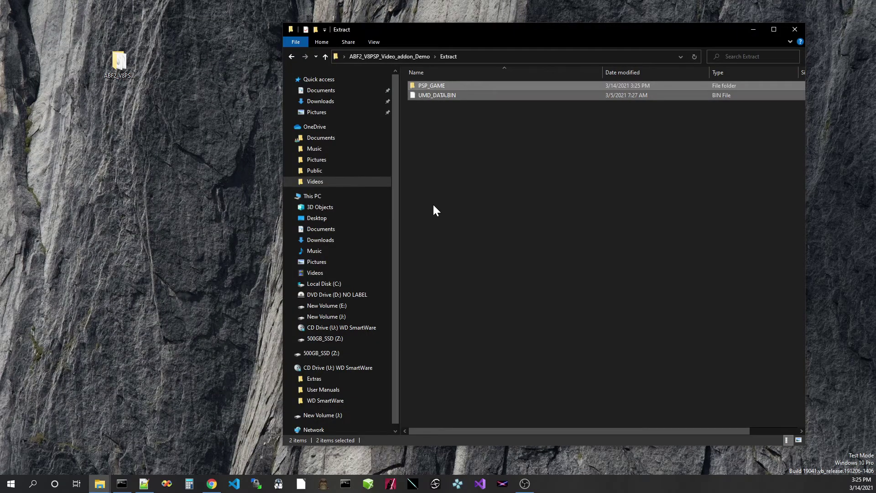
# - Launch PPSSPP beside Explorer and drag the Extract folder onto it to run Battlefront II
pyautogui.hotkey('alt', 'Up')
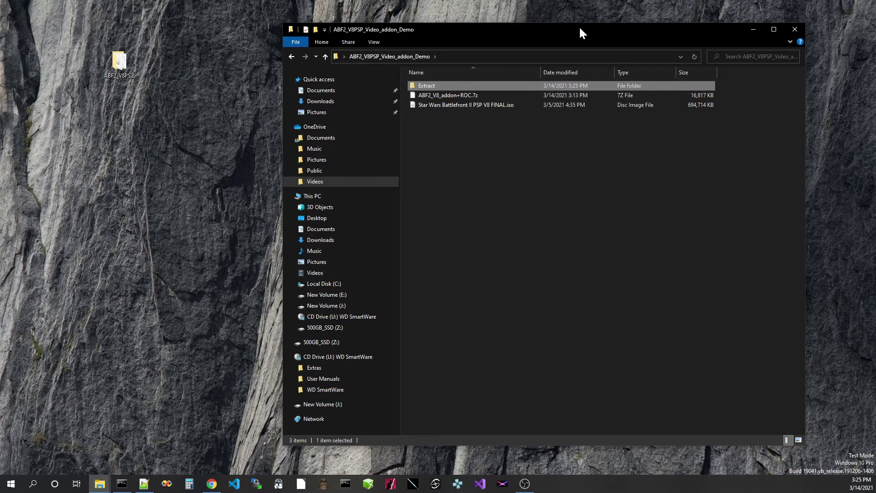
pyautogui.click(458, 485)
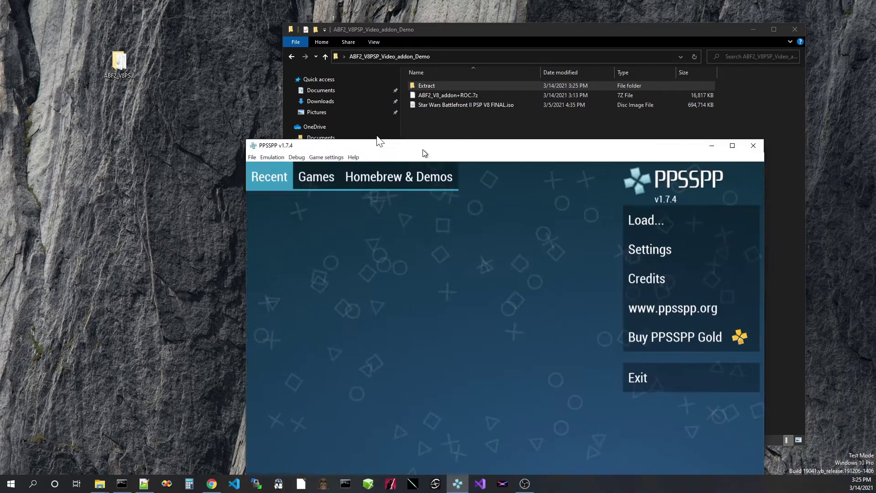
pyautogui.moveTo(377, 142); pyautogui.dragTo(139, 59)
pyautogui.moveTo(472, 27); pyautogui.dragTo(543, 19)
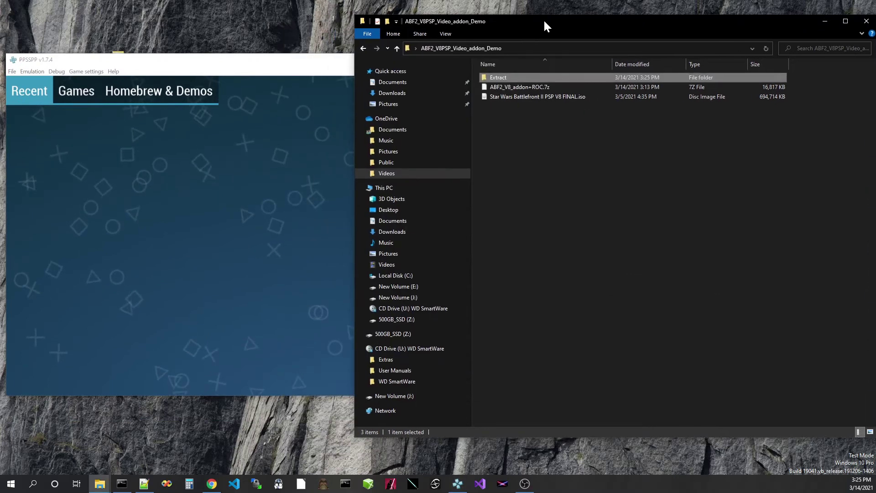
pyautogui.doubleClick(495, 79)
pyautogui.click(487, 51)
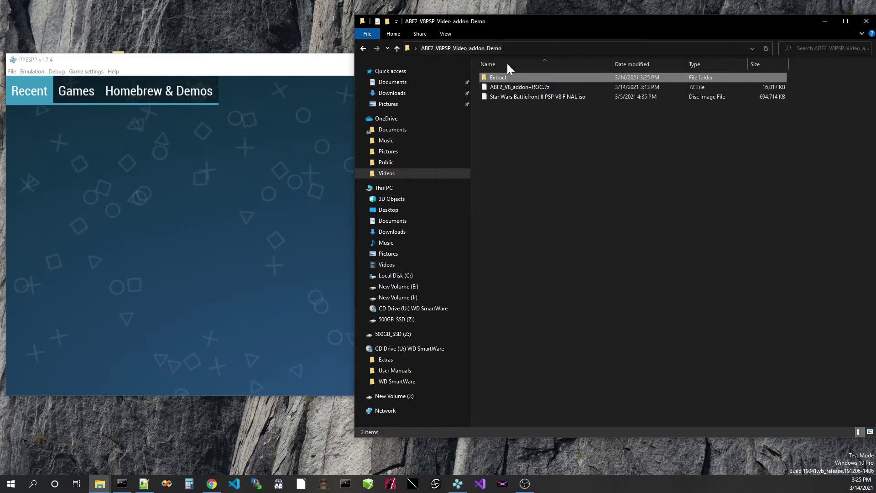
pyautogui.moveTo(500, 77); pyautogui.dragTo(205, 247)
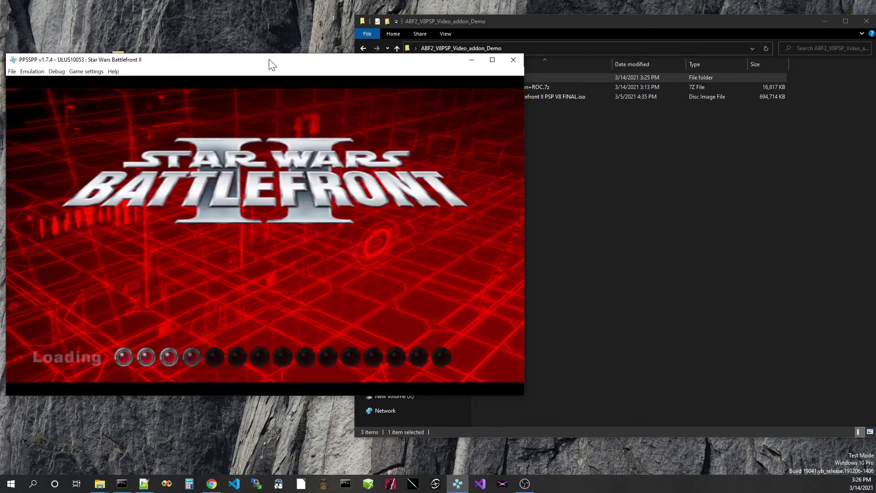
# - Load the saved profile and launch Bespin: Cloud City Conquest in the Galactic Civil War era
pyautogui.press('space')
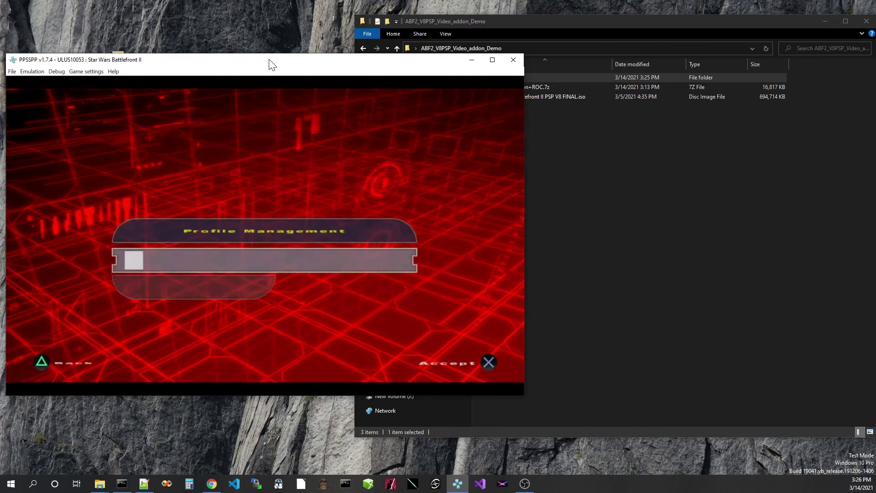
pyautogui.press('Down')
pyautogui.press('z')
pyautogui.press('z')
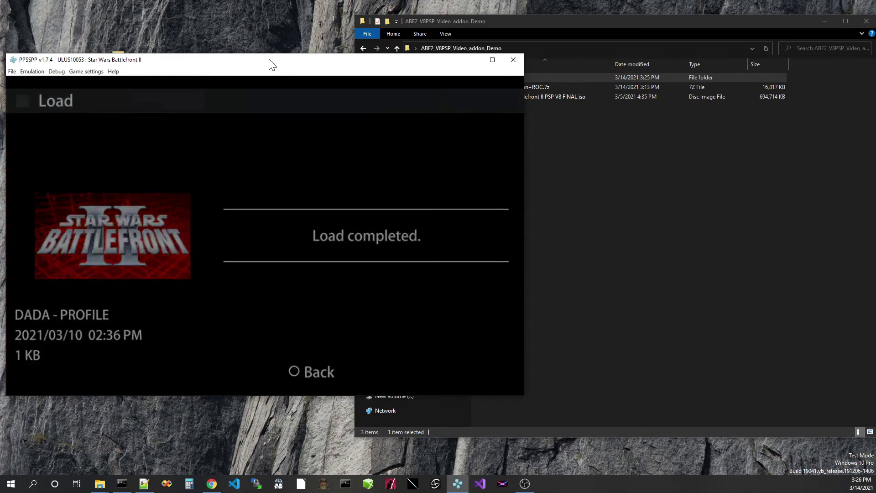
pyautogui.press('z')
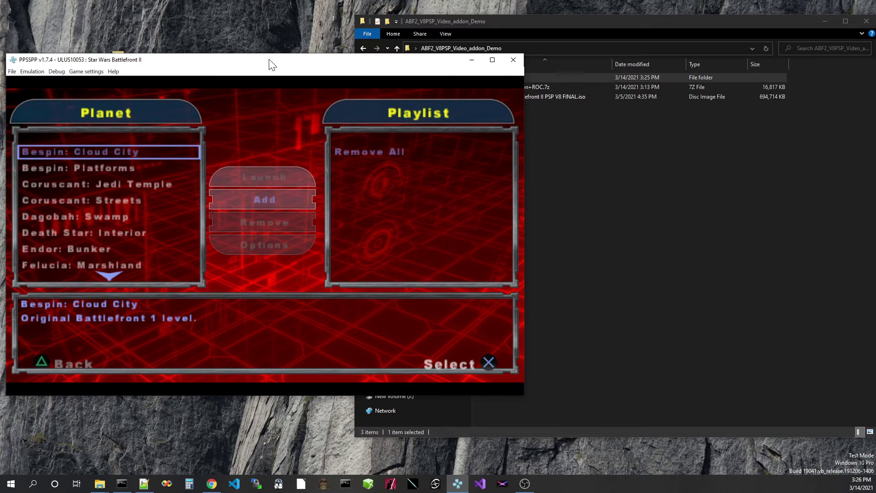
pyautogui.press('z')
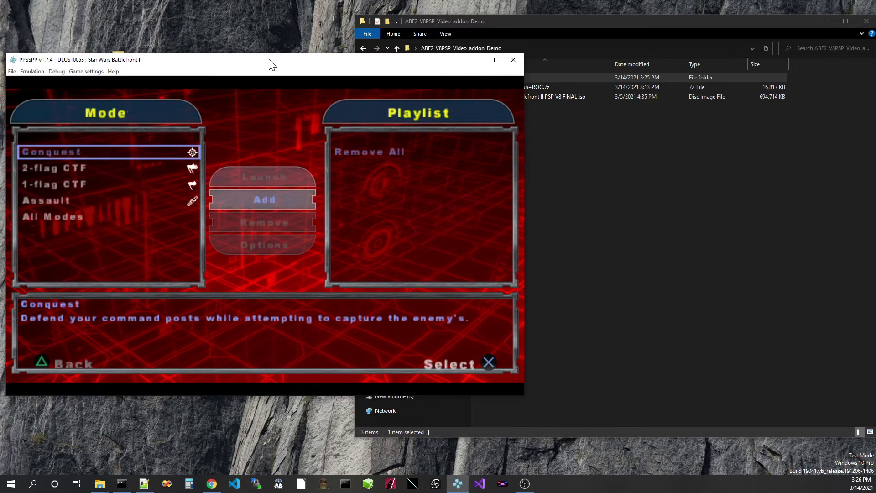
pyautogui.press('z')
pyautogui.press('Down')
pyautogui.press('Up')
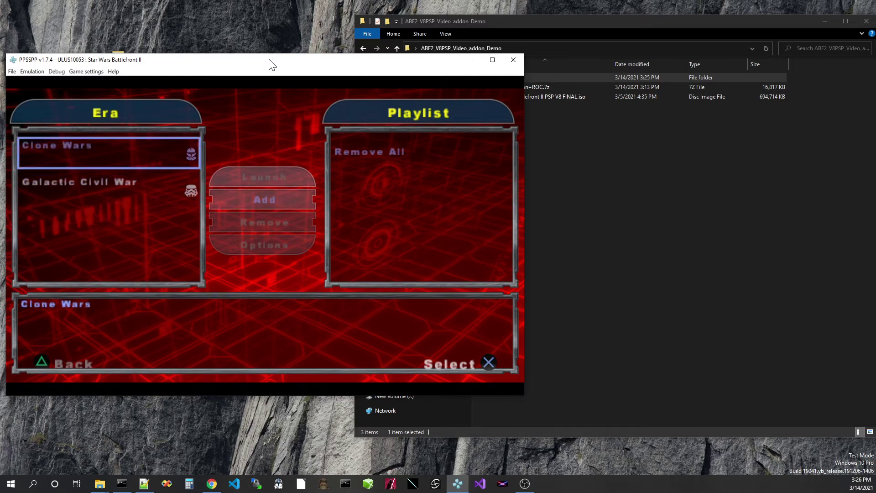
pyautogui.press('Down')
pyautogui.press('z')
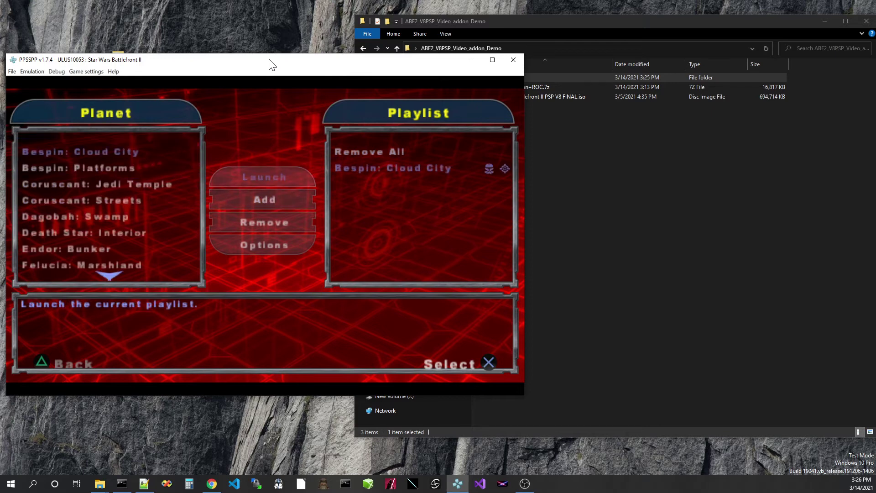
pyautogui.press('z')
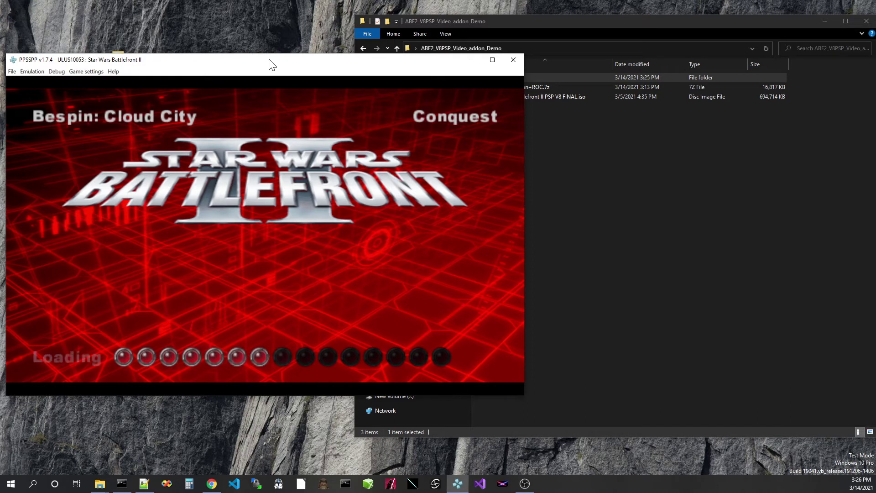
# - Spawn as a Clone Trooper, walk toward the domed building, and pause the game
pyautogui.press('z')
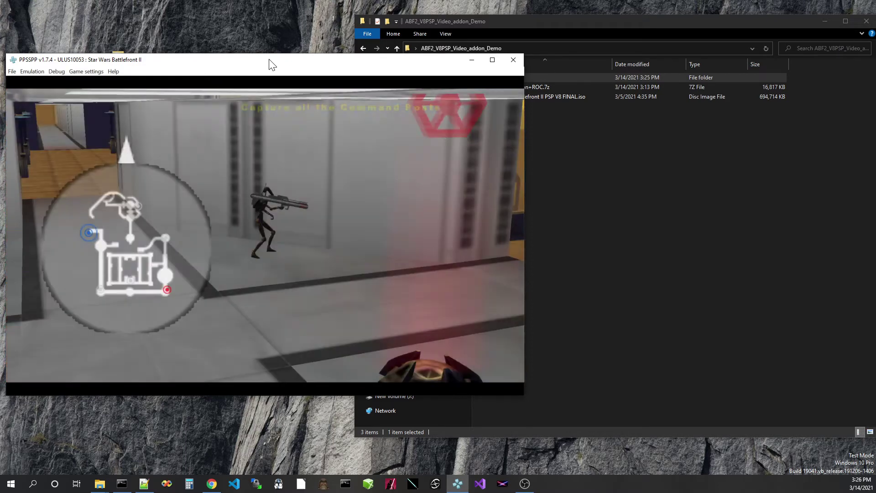
pyautogui.press('z')
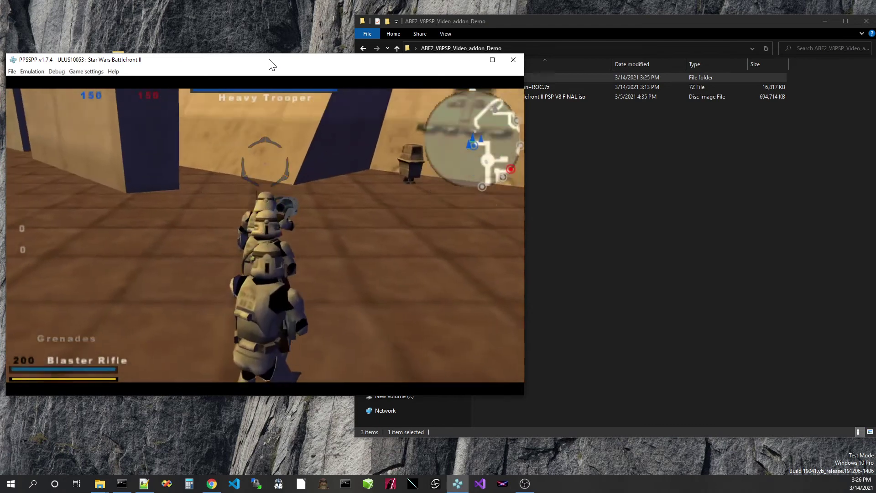
pyautogui.press('a')
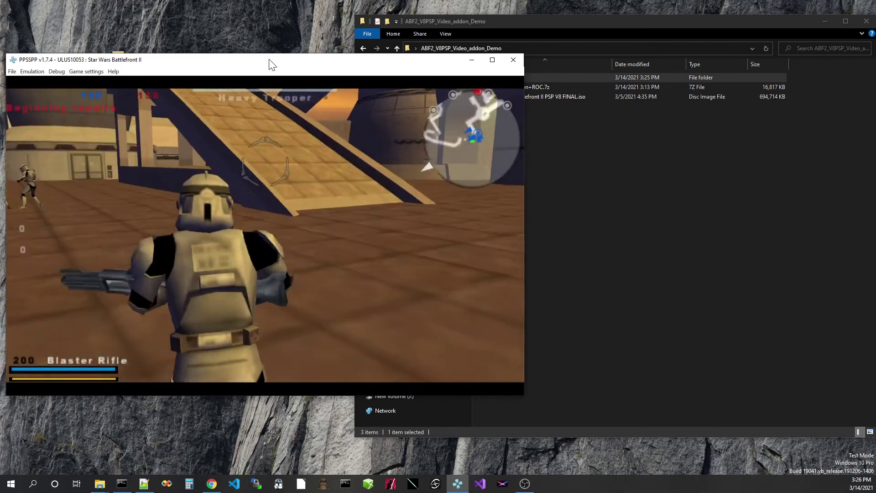
pyautogui.press('i')
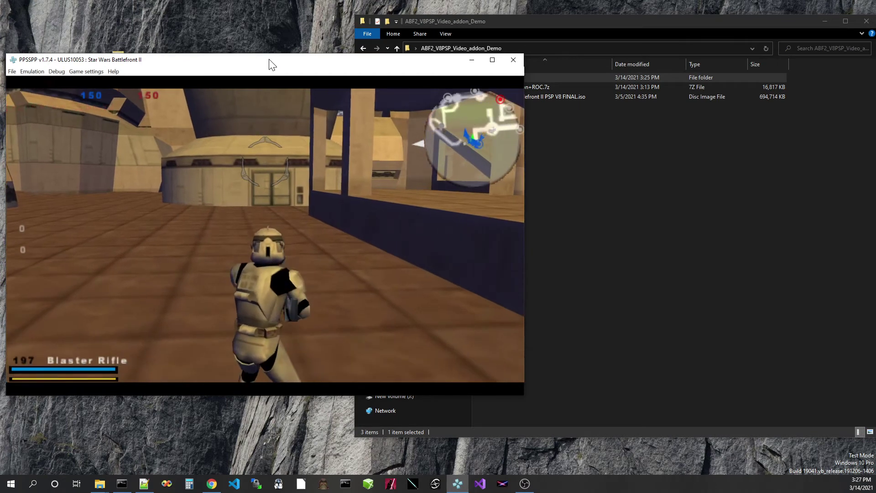
pyautogui.press('Escape')
# - Quit the match, close PPSSPP, and extract ABF2_V8_addon+ROC.7z into the demo folder
pyautogui.click(431, 227)
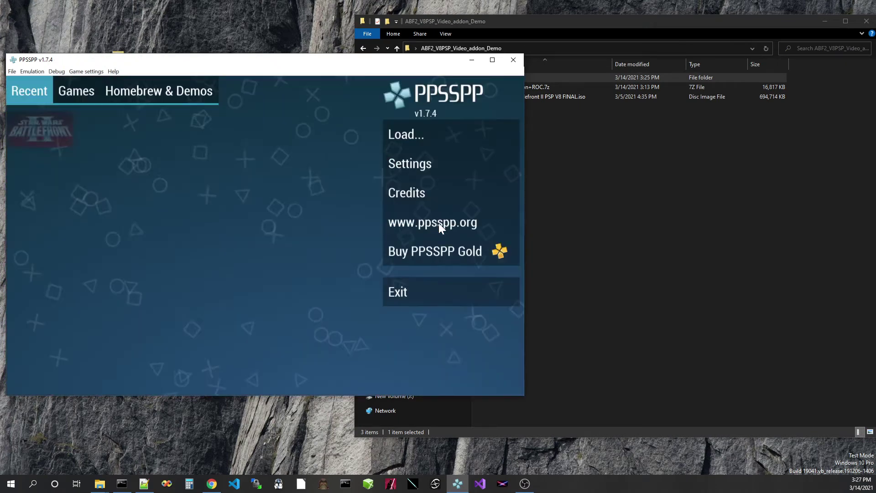
pyautogui.click(514, 60)
pyautogui.click(554, 203)
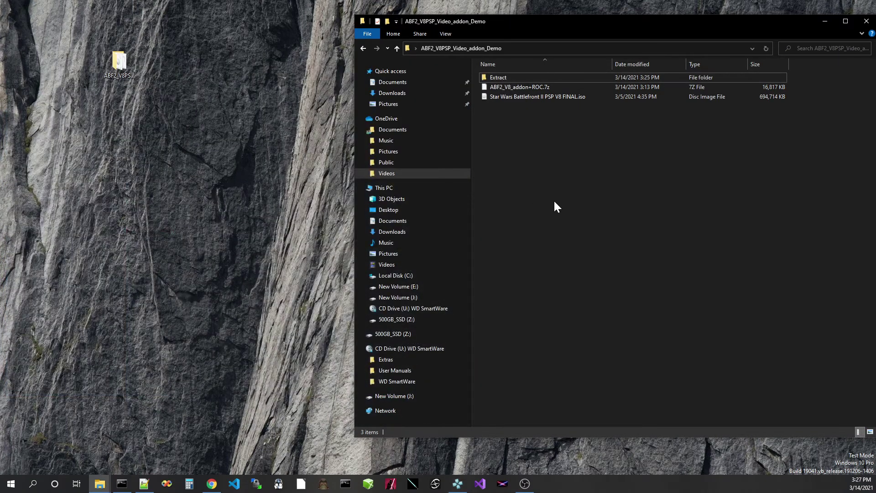
pyautogui.click(509, 89)
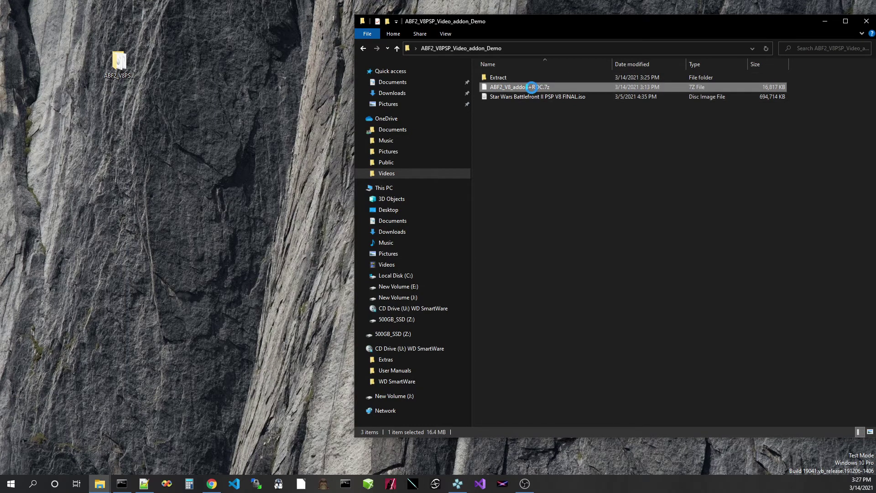
pyautogui.rightClick(532, 87)
pyautogui.moveTo(588, 145)
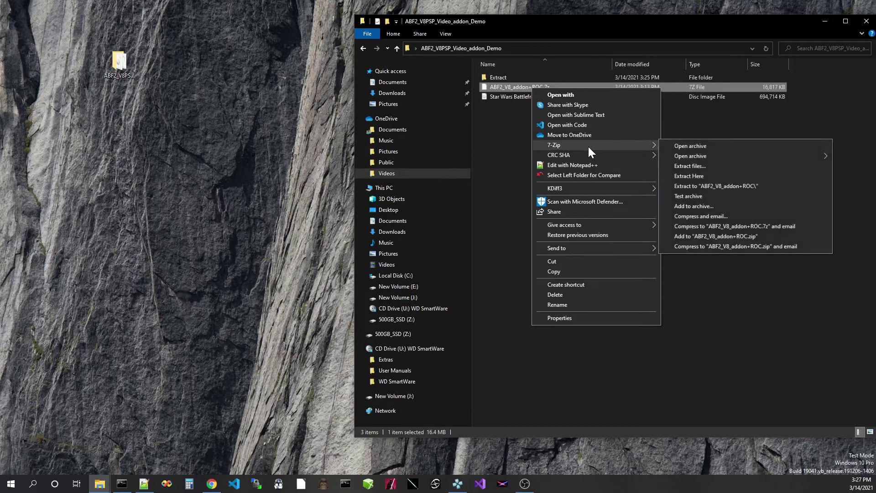
pyautogui.click(693, 175)
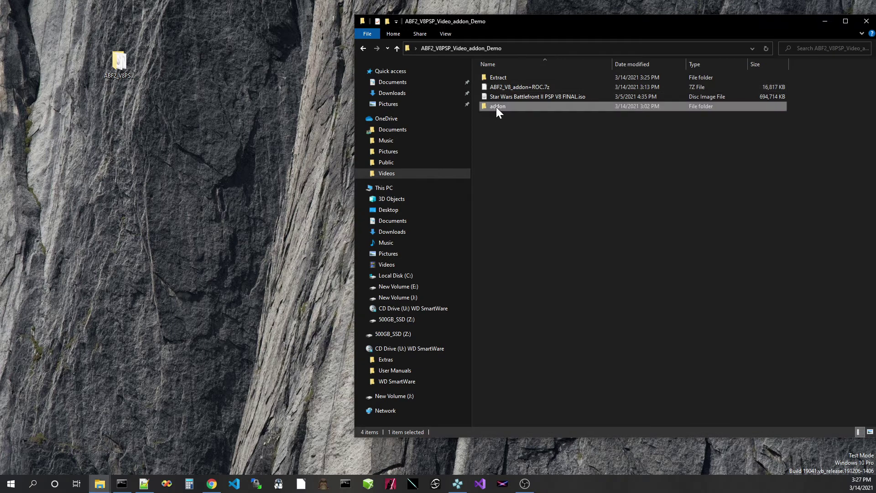
# - Move the addon folder into Extract\PSP_GAME\USRDIR\data\_lvl_psp
pyautogui.rightClick(497, 107)
pyautogui.click(524, 334)
pyautogui.doubleClick(505, 77)
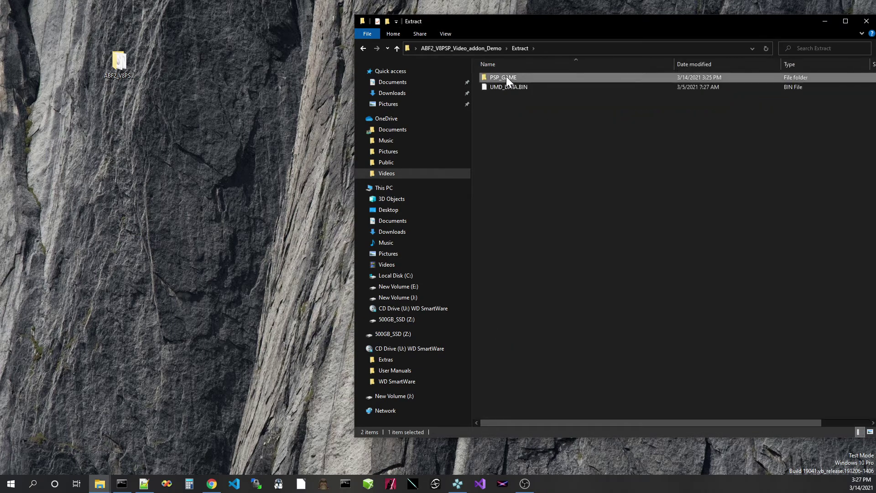
pyautogui.doubleClick(505, 77)
pyautogui.doubleClick(504, 87)
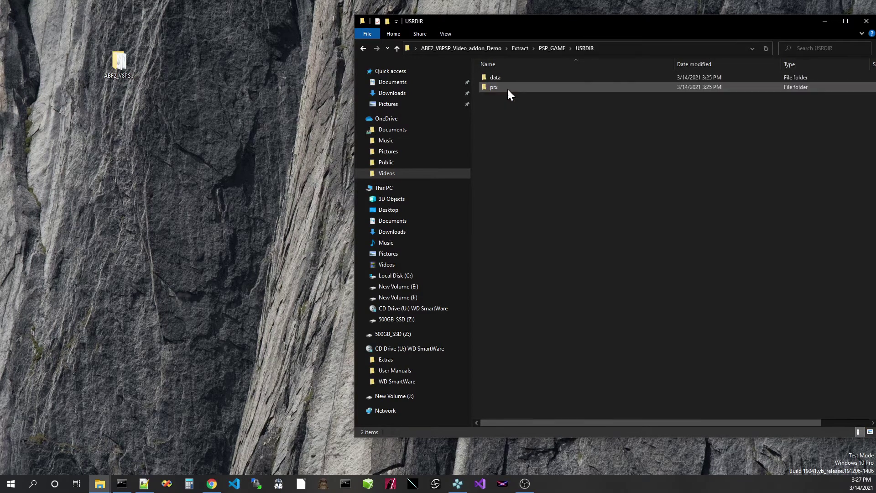
pyautogui.doubleClick(507, 78)
pyautogui.doubleClick(507, 78)
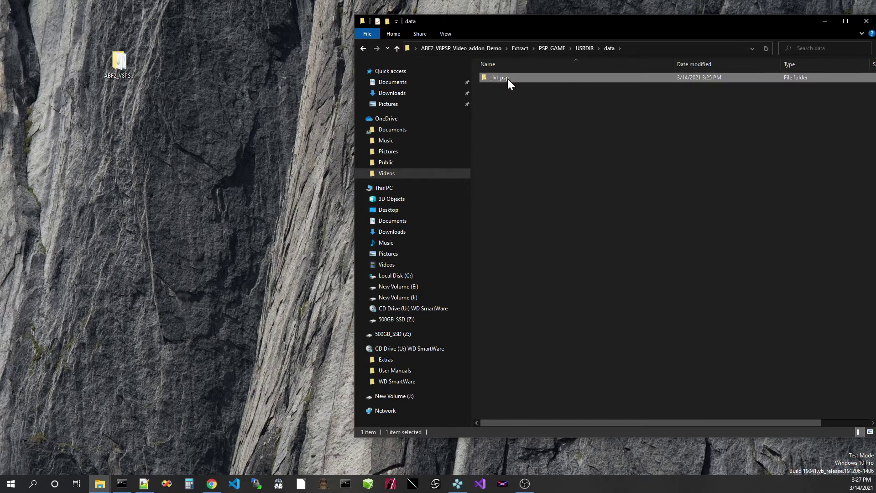
pyautogui.hscroll(2, 661, 228)
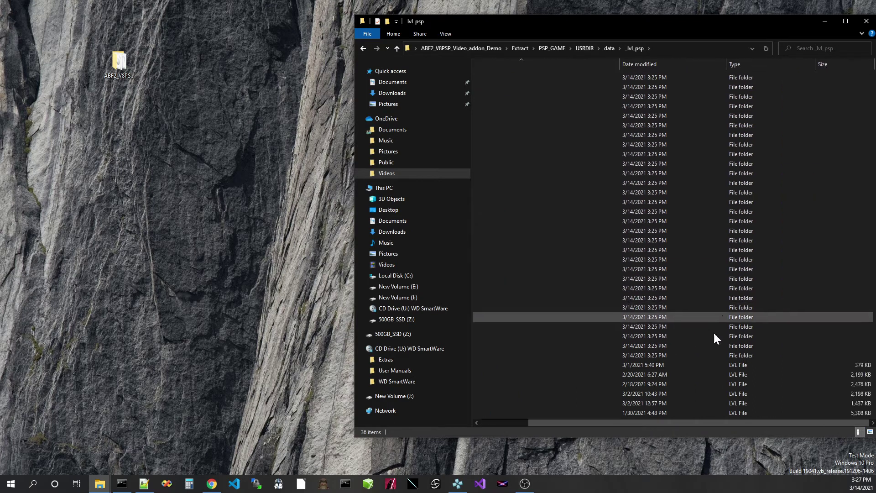
pyautogui.rightClick(811, 387)
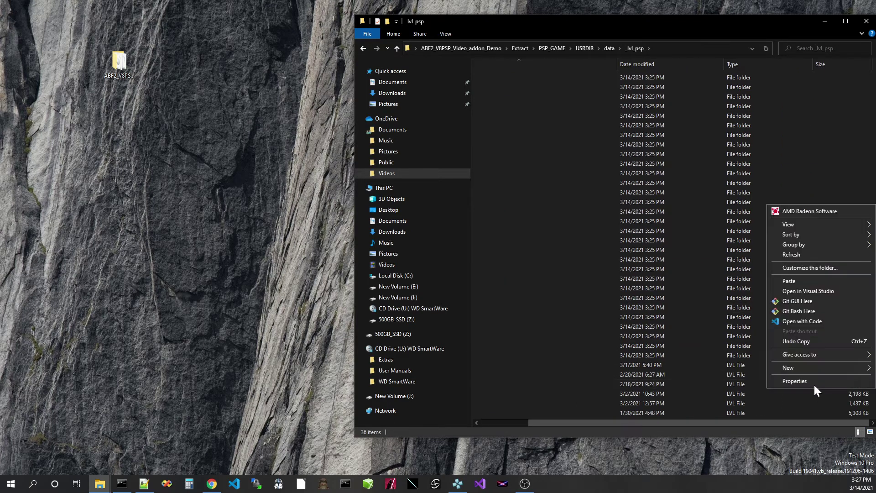
pyautogui.click(787, 282)
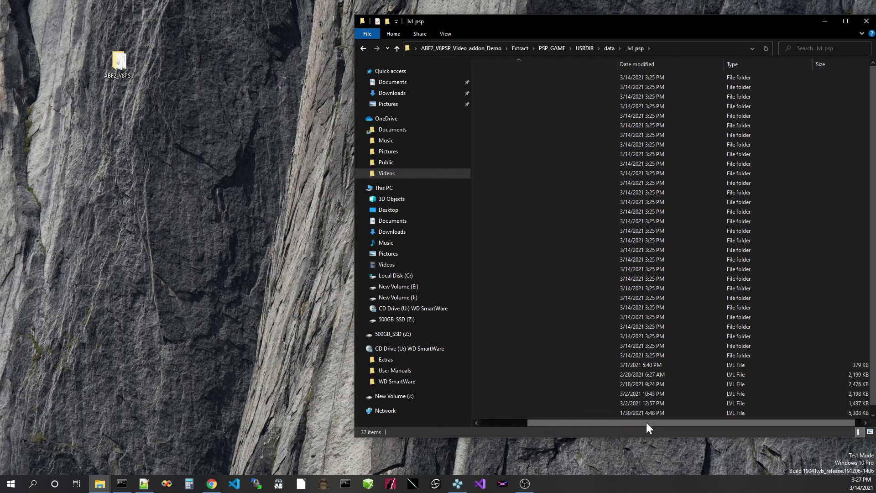
# - Re-sort the _lvl_psp list so addon comes first and open the addon folder
pyautogui.moveTo(646, 423); pyautogui.dragTo(489, 423)
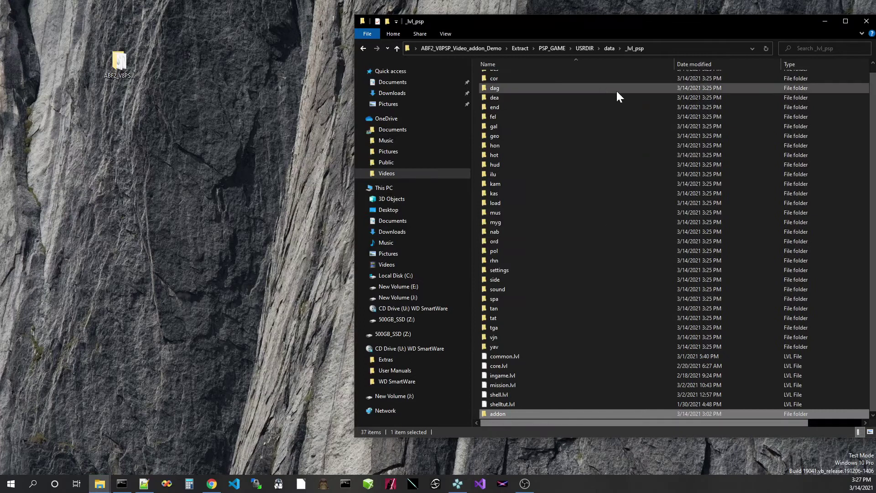
pyautogui.click(767, 47)
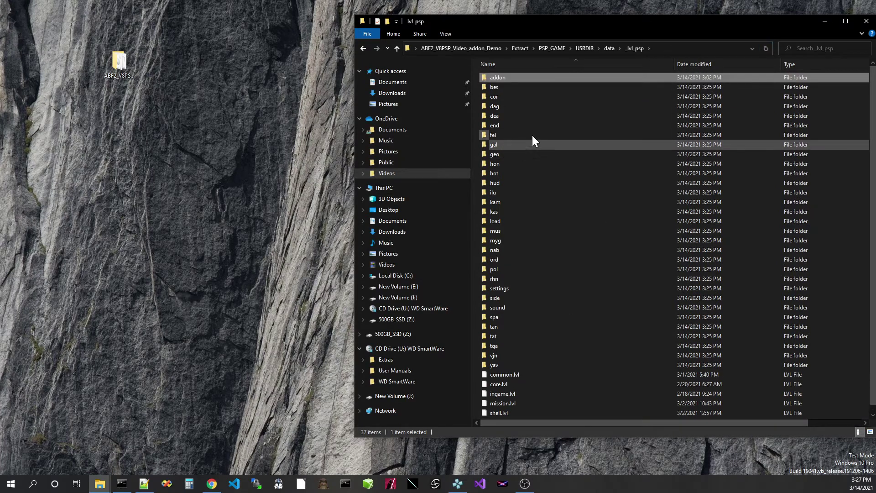
pyautogui.doubleClick(499, 79)
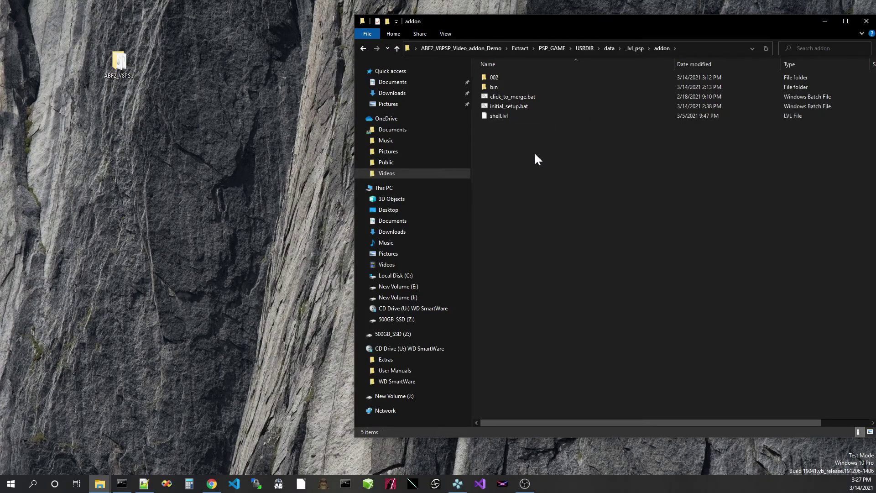
pyautogui.click(499, 106)
pyautogui.click(519, 97)
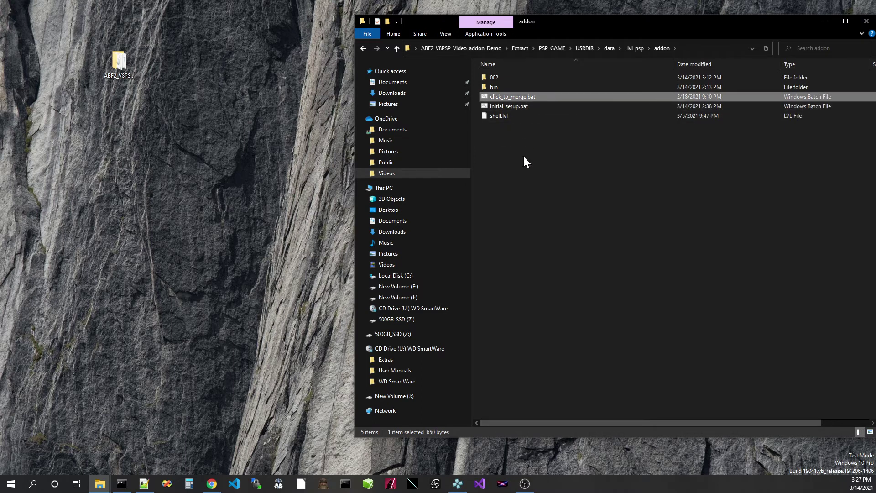
pyautogui.click(530, 168)
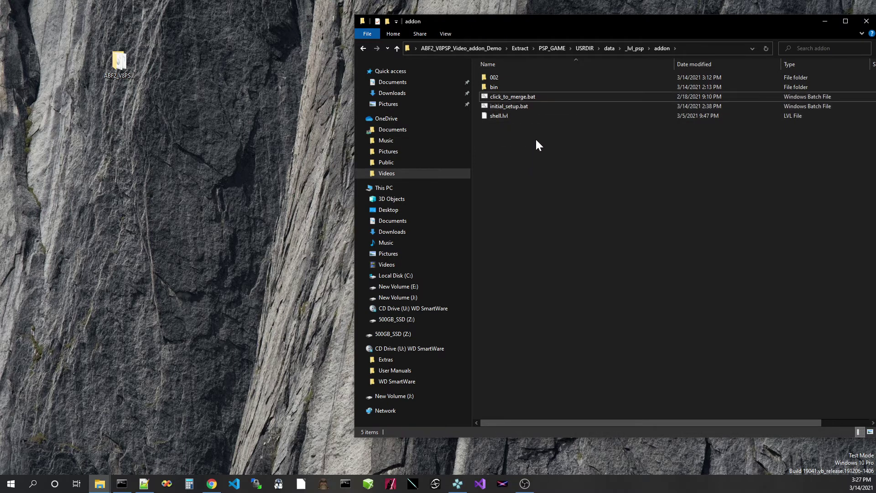
pyautogui.click(517, 109)
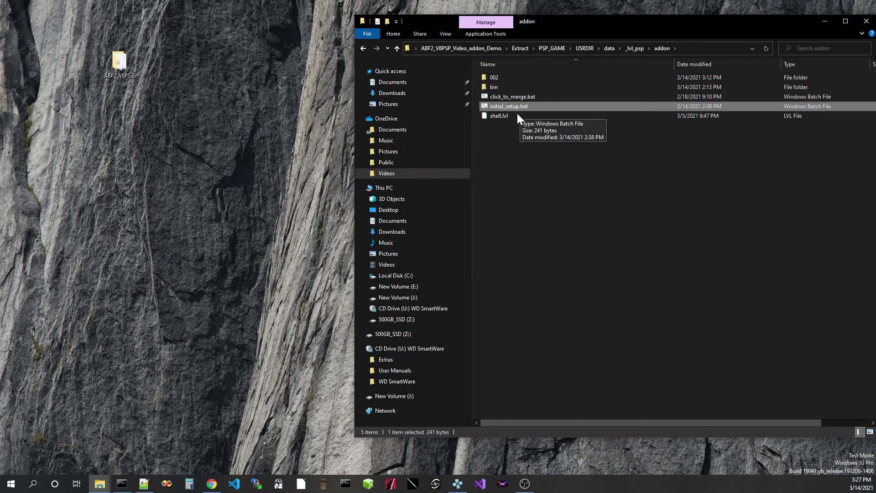
pyautogui.click(515, 147)
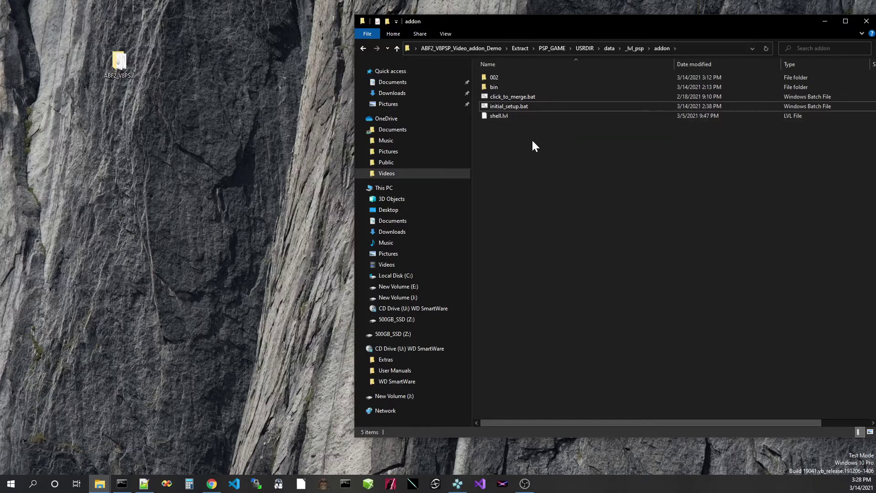
pyautogui.click(505, 77)
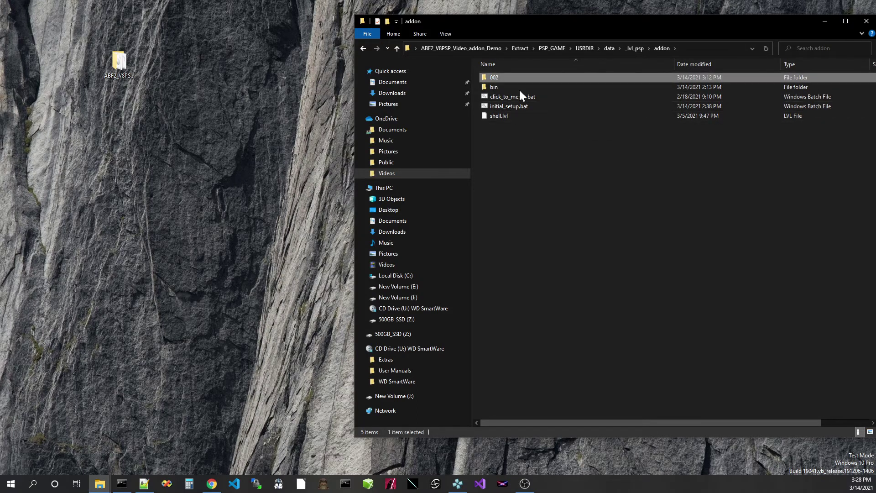
pyautogui.click(536, 140)
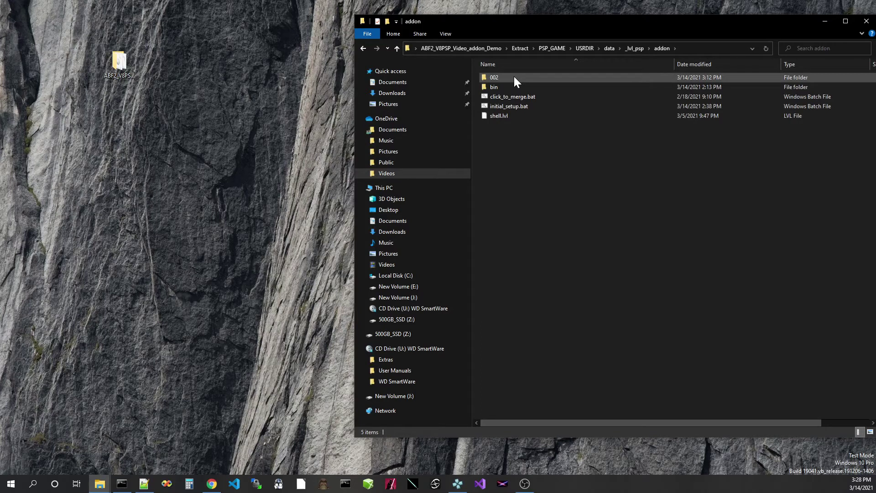
pyautogui.click(498, 78)
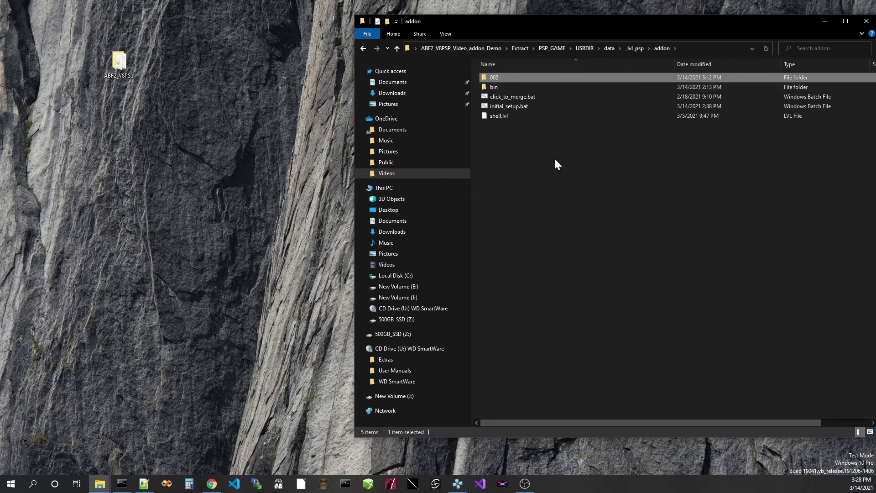
pyautogui.click(549, 169)
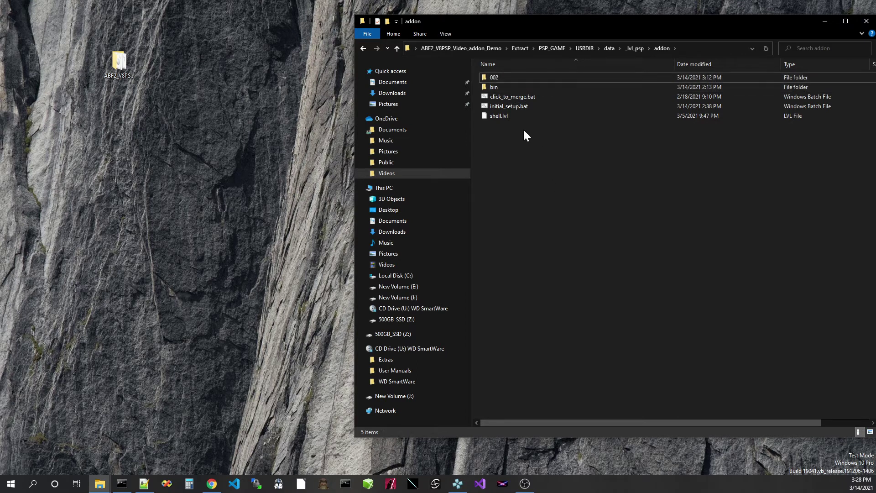
pyautogui.click(498, 106)
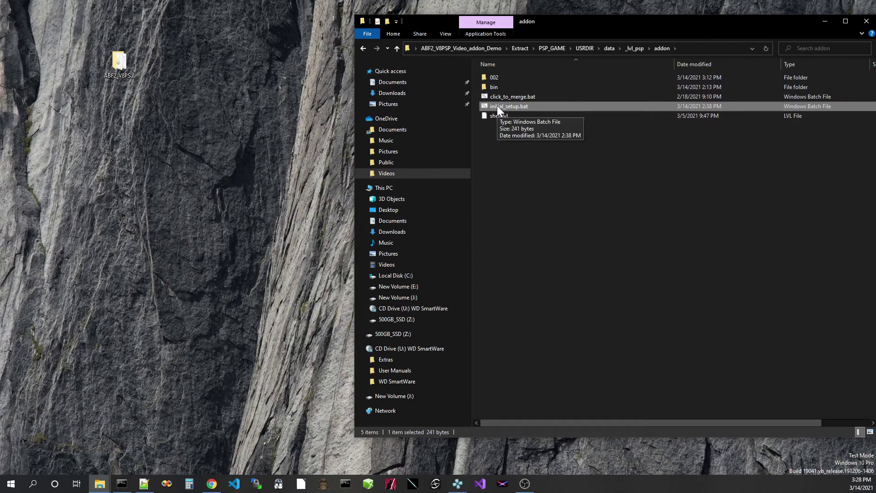
pyautogui.hotkey('alt', 'Tab')
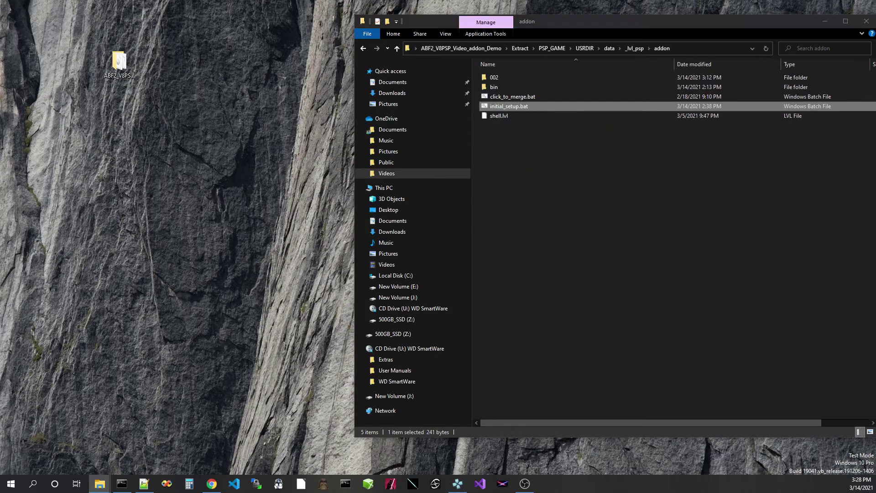
pyautogui.moveTo(875, 91); pyautogui.dragTo(453, 35)
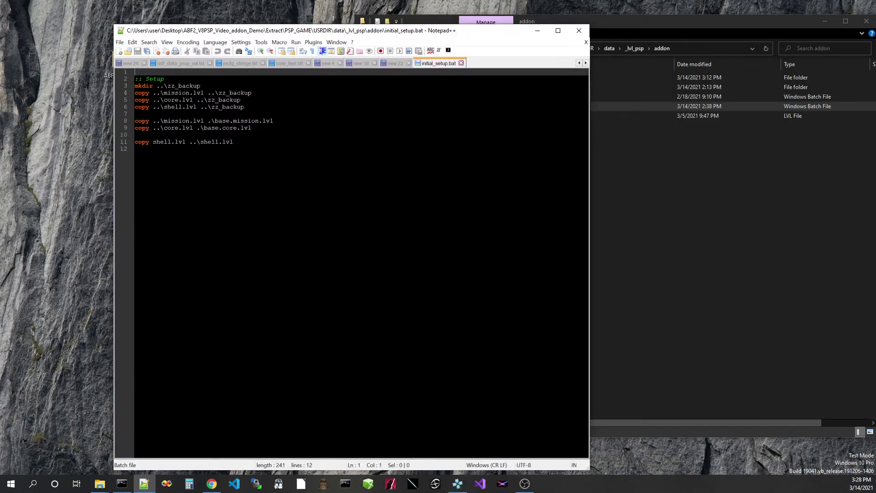
# - Highlight initial_setup.bat's backup lines 2–6, the zz_backup name and copy lines 8–11, then minimize Notepad++
pyautogui.press('Down')
pyautogui.press('Down')
pyautogui.press('Down')
pyautogui.press('Down')
pyautogui.press('Down')
pyautogui.press('Down')
pyautogui.hotkey('shift', 'Up')
pyautogui.hotkey('shift', 'Up')
pyautogui.hotkey('shift', 'Up')
pyautogui.hotkey('shift', 'Up')
pyautogui.hotkey('shift', 'Up')
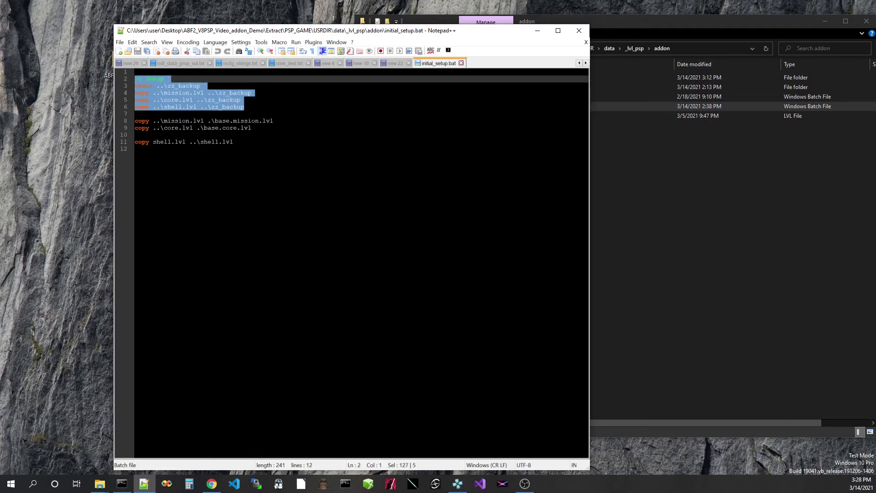
pyautogui.click(176, 99)
pyautogui.click(184, 86)
pyautogui.doubleClick(183, 86)
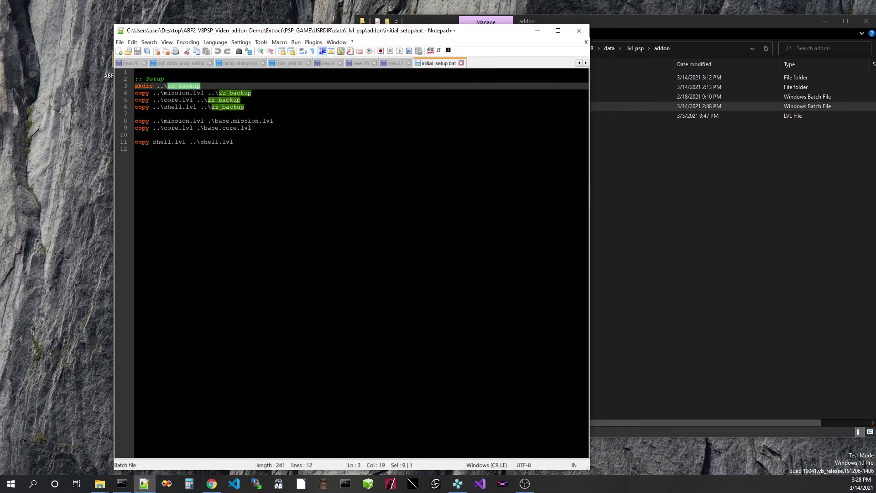
pyautogui.click(252, 120)
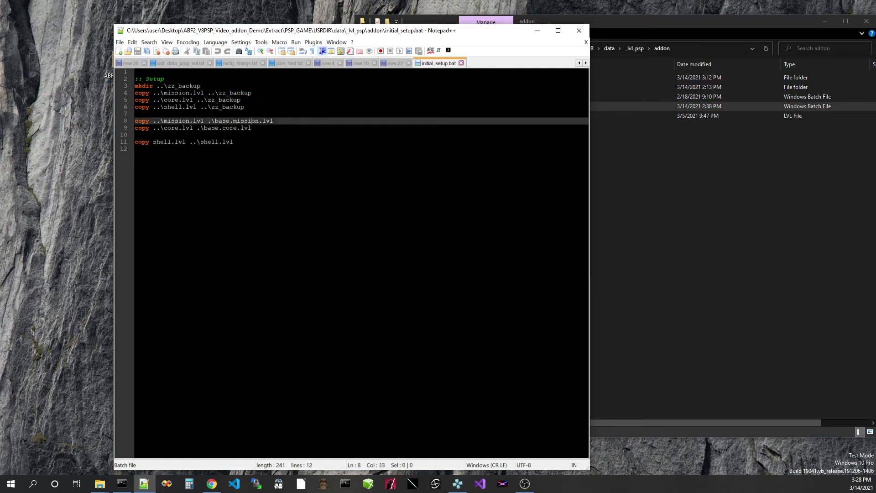
pyautogui.moveTo(135, 114); pyautogui.dragTo(135, 149)
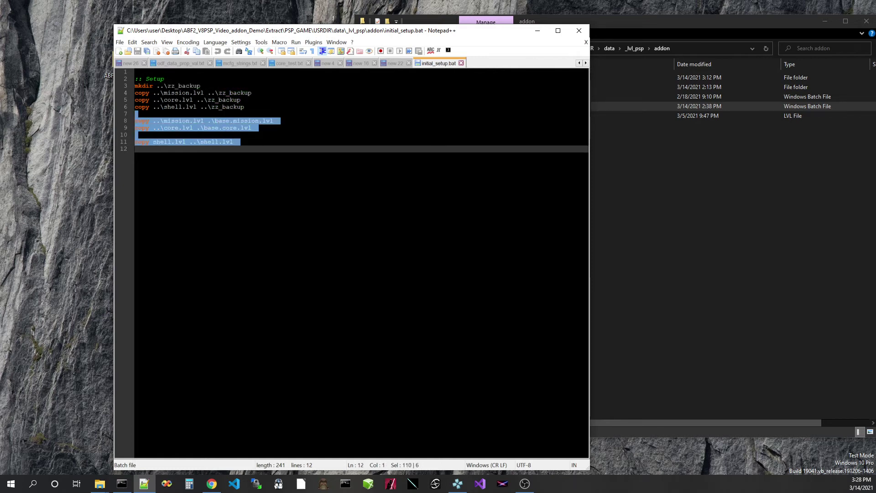
pyautogui.click(135, 149)
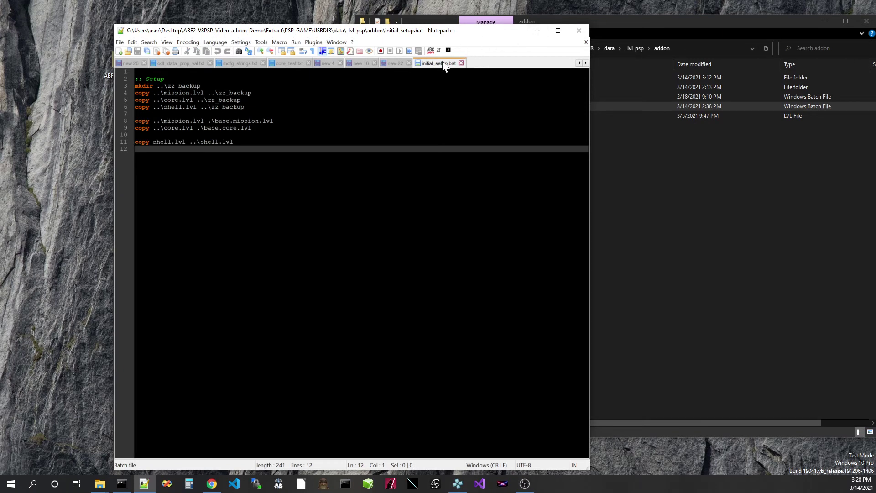
pyautogui.click(538, 31)
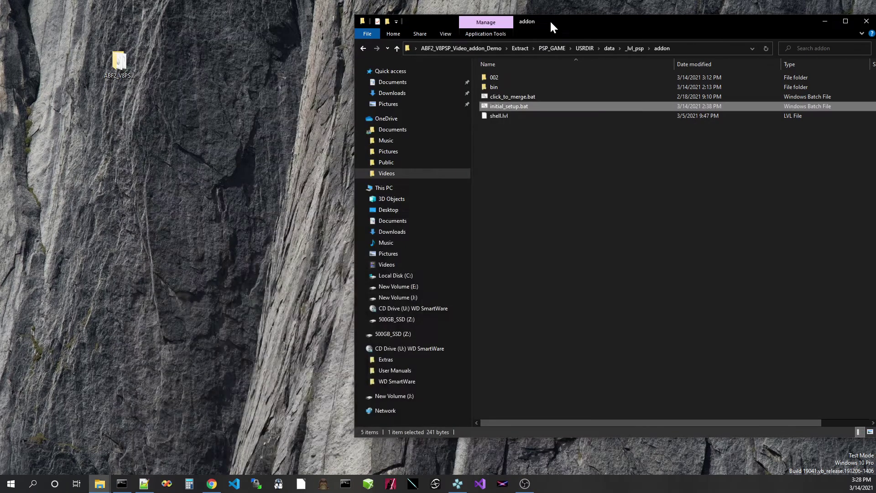
# - Inspect the new base.core.lvl and base.mission.lvl files in addon and move the window left
pyautogui.click(513, 105)
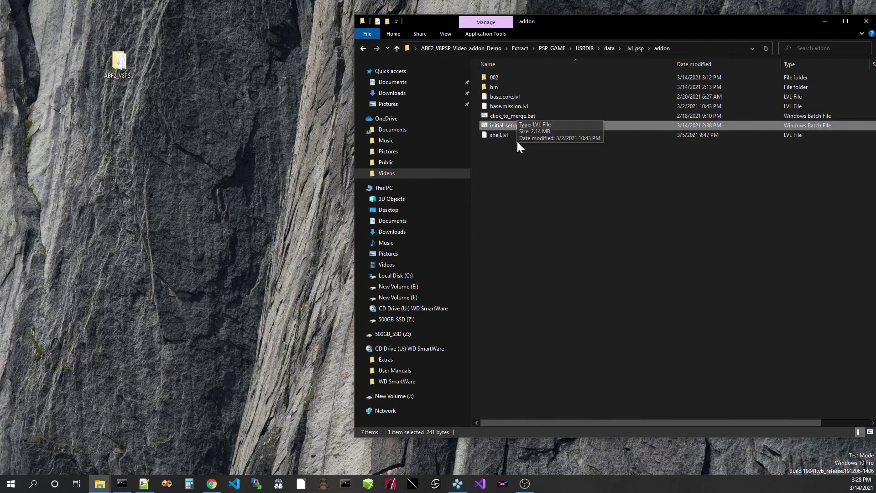
pyautogui.click(514, 96)
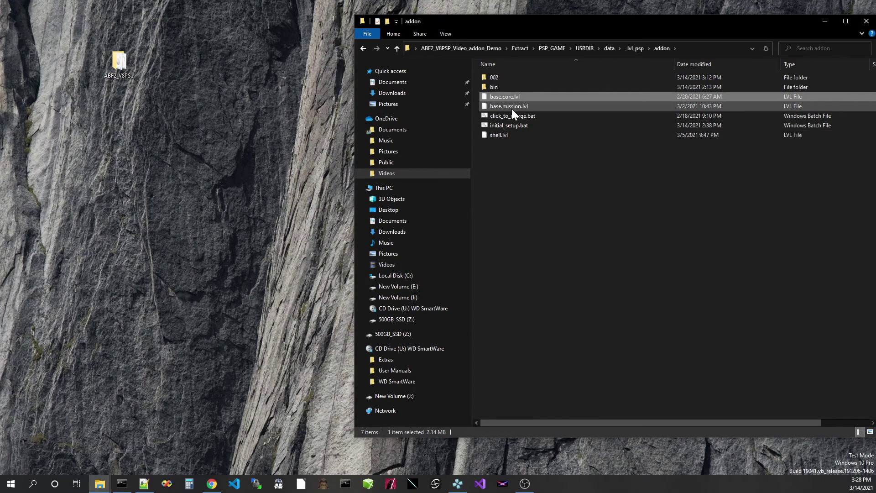
pyautogui.click(511, 109)
pyautogui.click(524, 178)
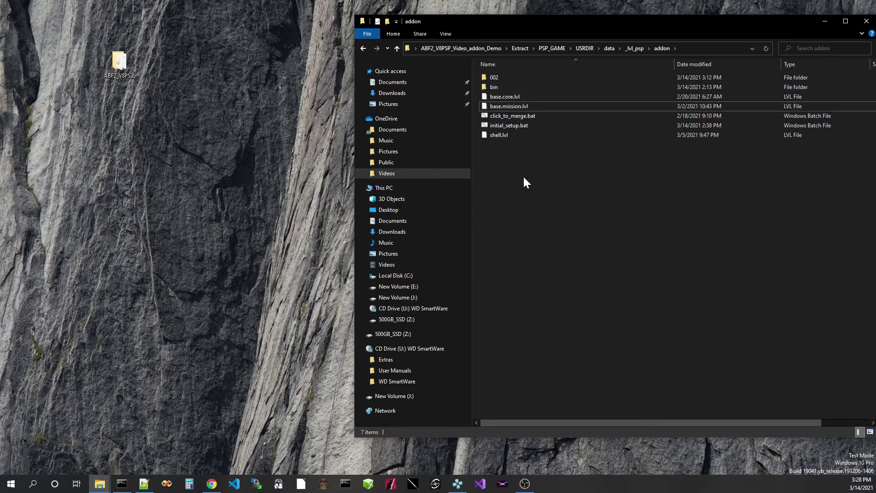
pyautogui.moveTo(678, 28); pyautogui.dragTo(596, 27)
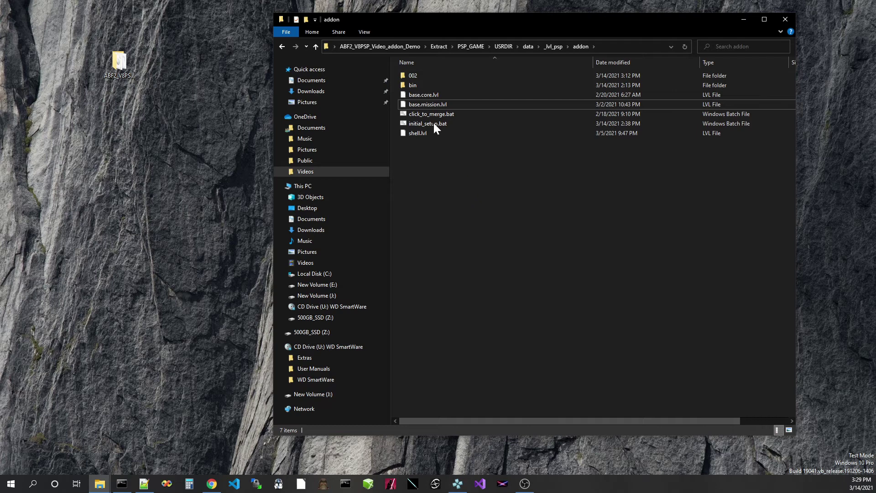
# - Check mission.lvl and addon002.lvl inside the 002 folder, then return to addon
pyautogui.doubleClick(420, 76)
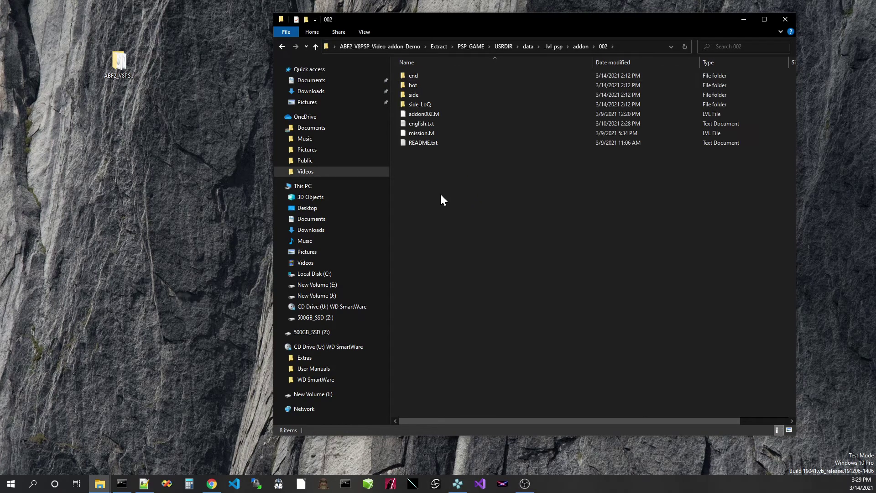
pyautogui.click(434, 133)
pyautogui.click(428, 114)
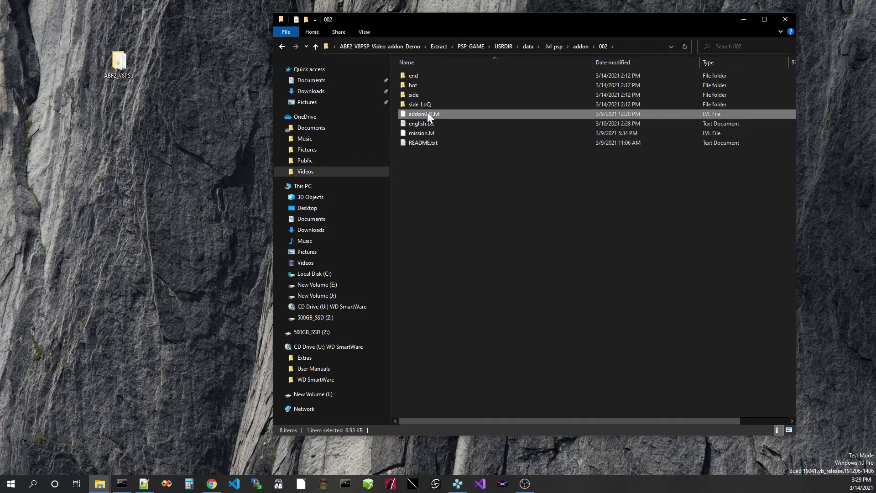
pyautogui.click(450, 209)
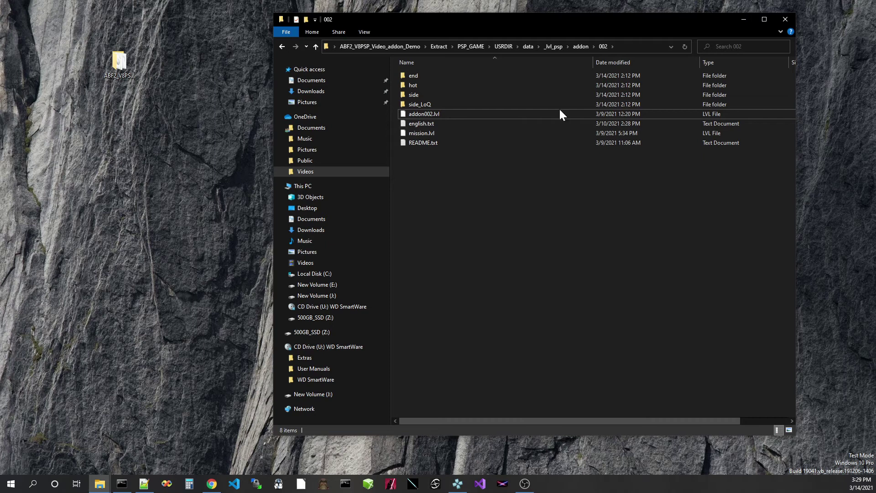
pyautogui.click(580, 47)
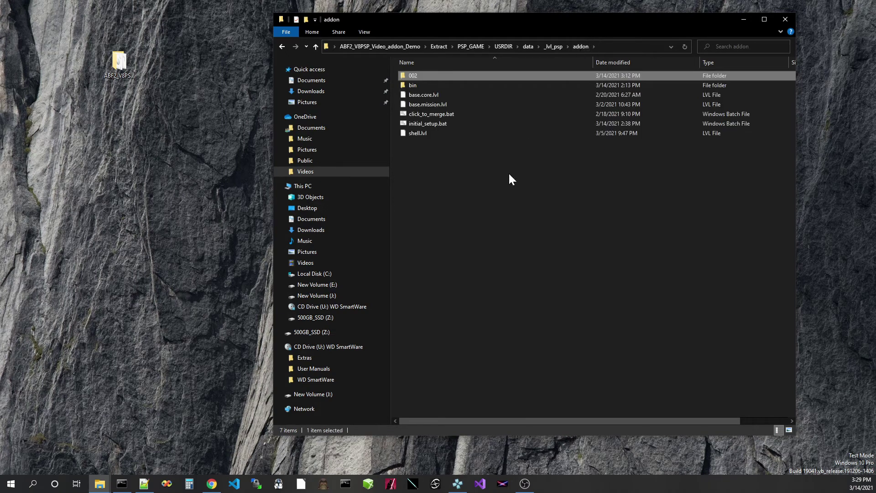
pyautogui.click(515, 190)
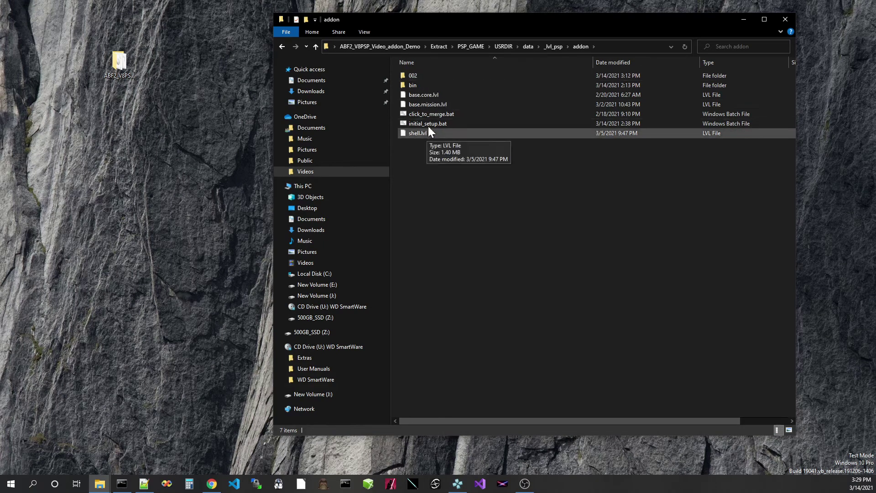
pyautogui.click(426, 114)
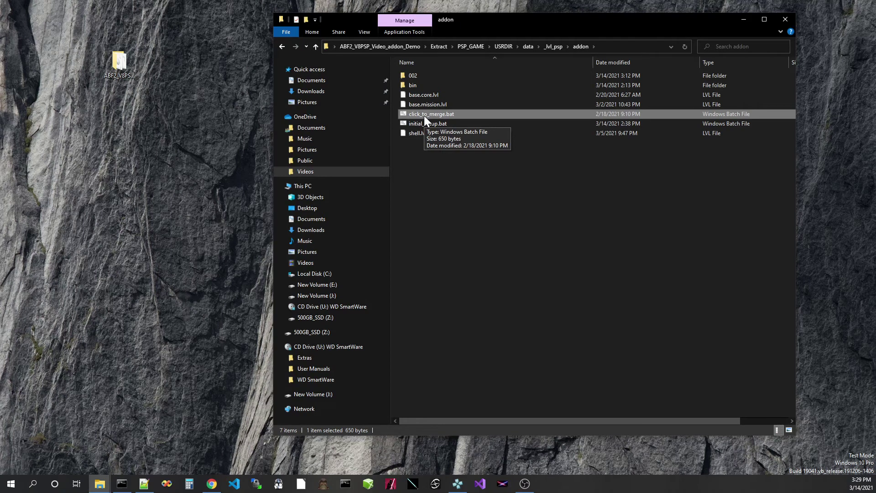
pyautogui.click(420, 179)
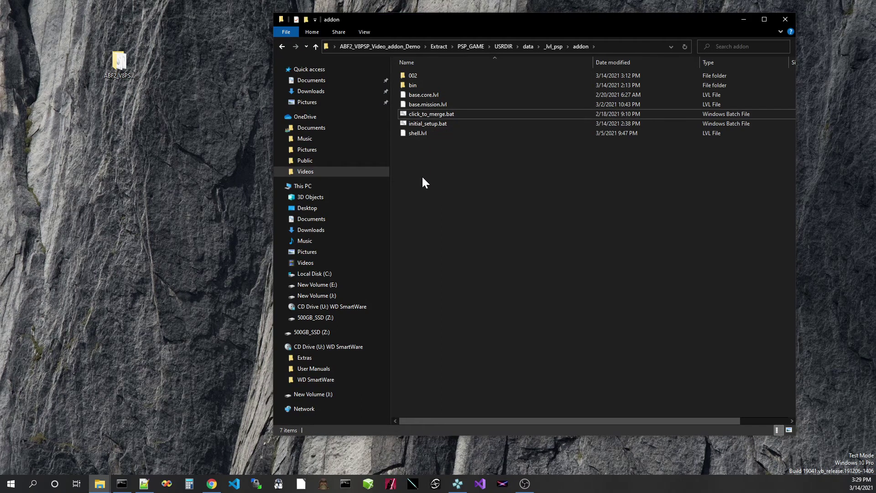
# - Run click_to_merge.bat, acknowledge the saved message, and view the new mission.lvl in _lvl_psp
pyautogui.doubleClick(437, 114)
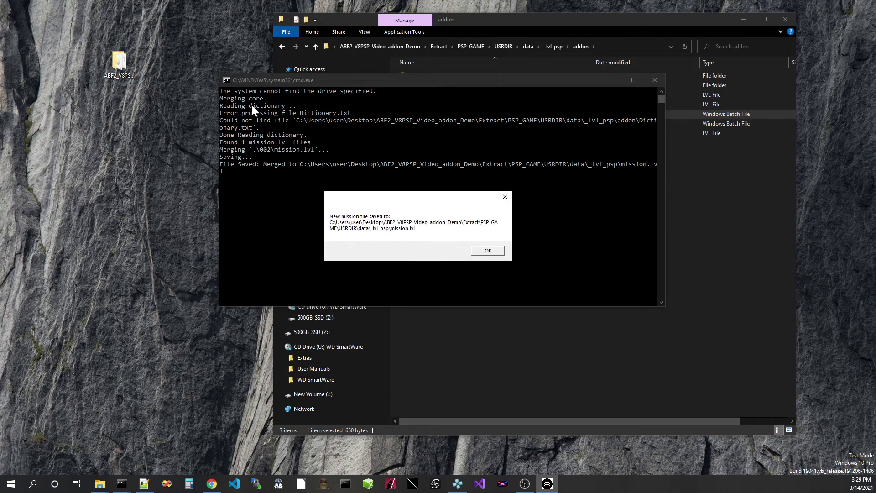
pyautogui.click(499, 246)
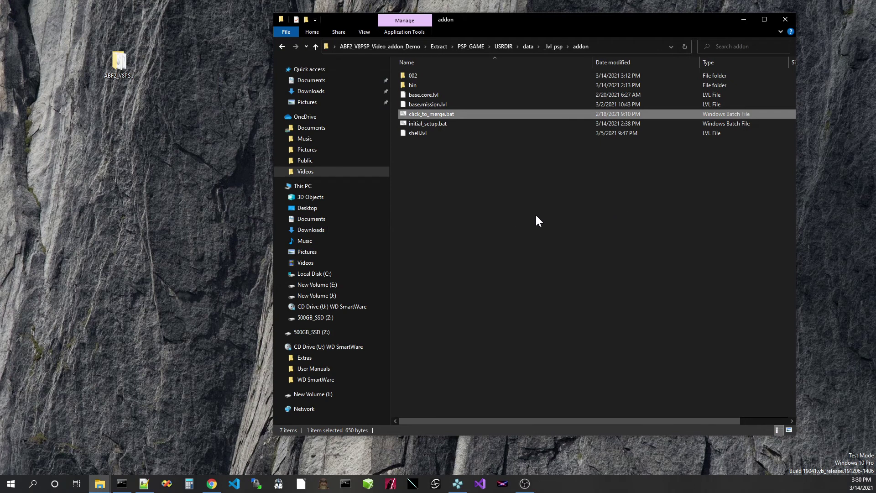
pyautogui.click(498, 201)
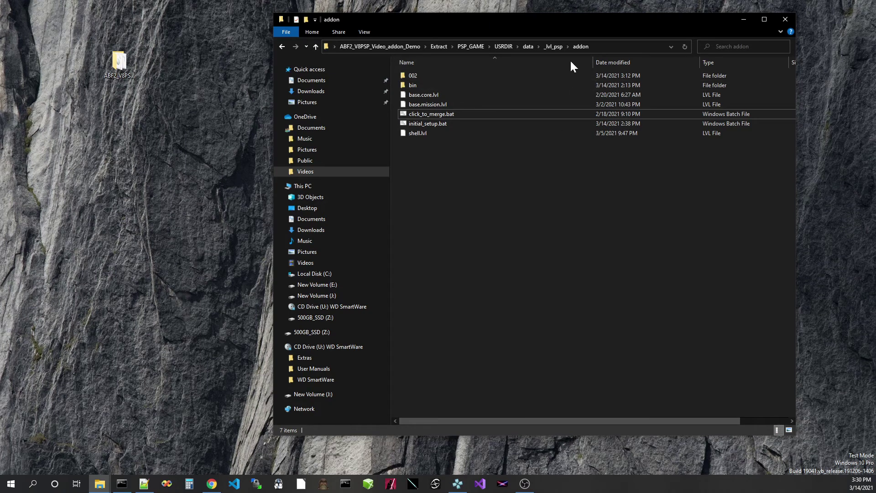
pyautogui.click(554, 47)
pyautogui.scroll(-2, 575, 157)
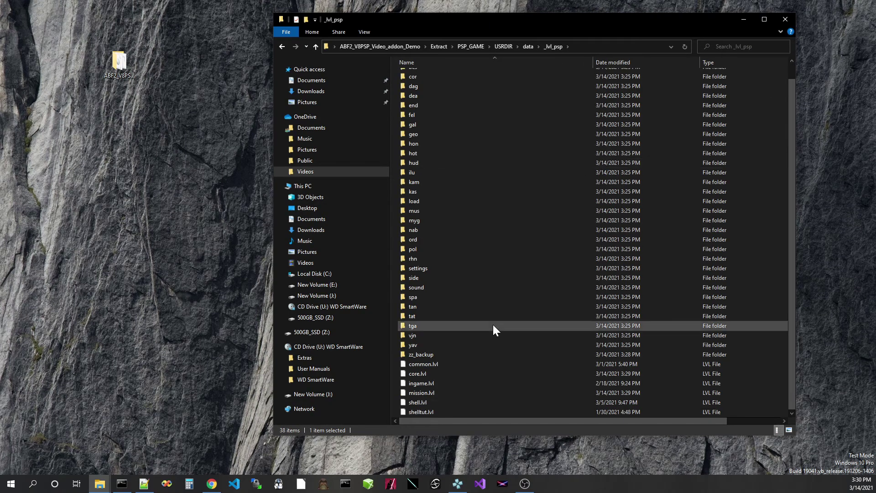
# - Launch Battlefront II in PPSSPP and load the existing game profile
pyautogui.click(457, 484)
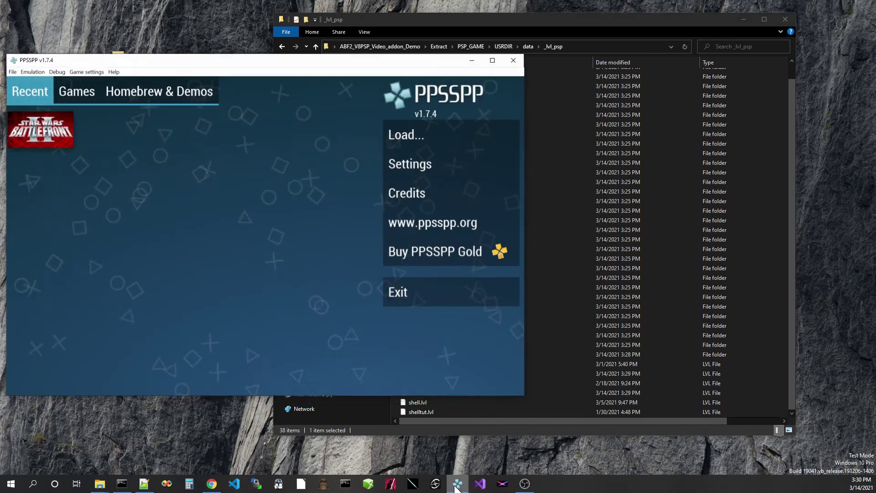
pyautogui.click(42, 136)
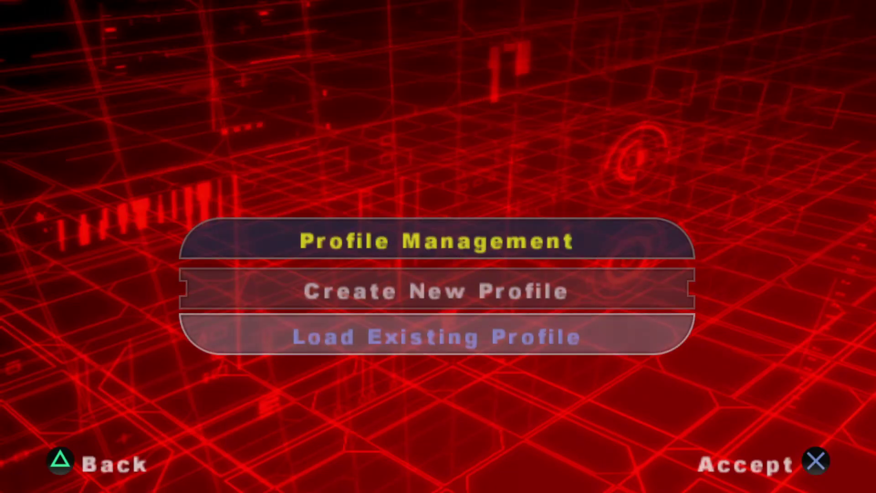
pyautogui.press('Return')
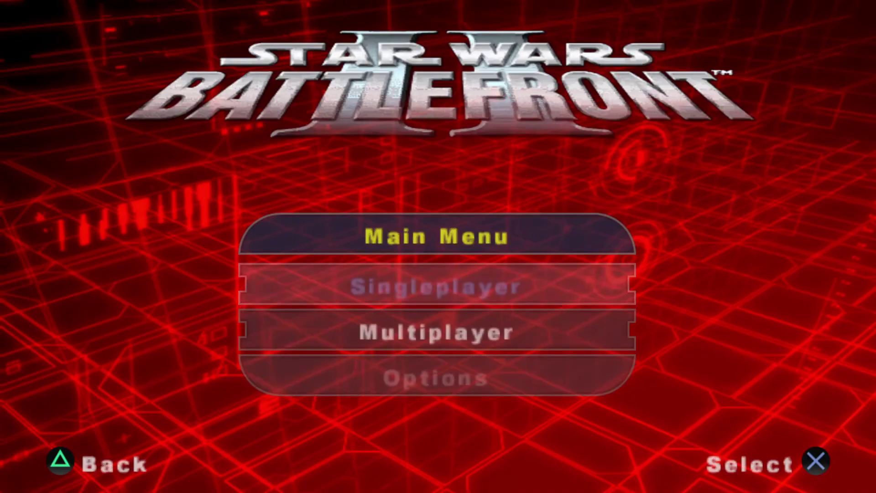
pyautogui.press('Return')
# - Choose the Clone War Chaos era, add Bespin: Cloud City, and start the Conquest match
pyautogui.press('Return')
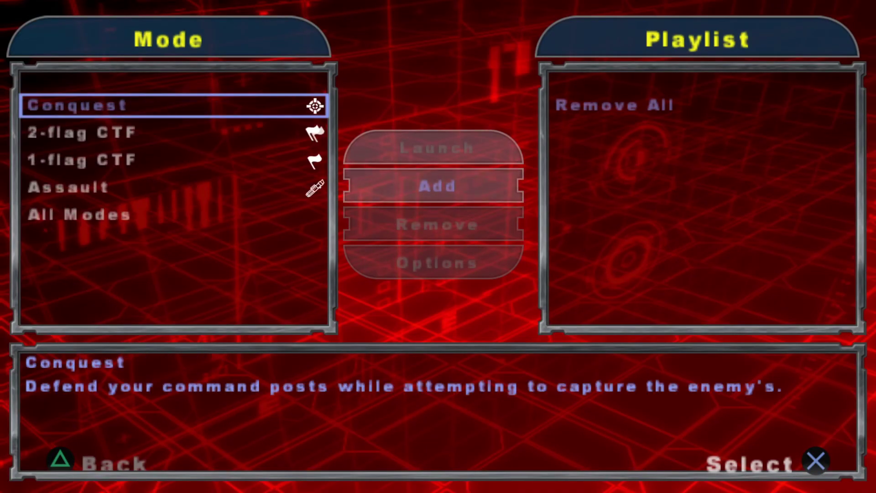
pyautogui.press('Return')
pyautogui.press('Down')
pyautogui.press('Down')
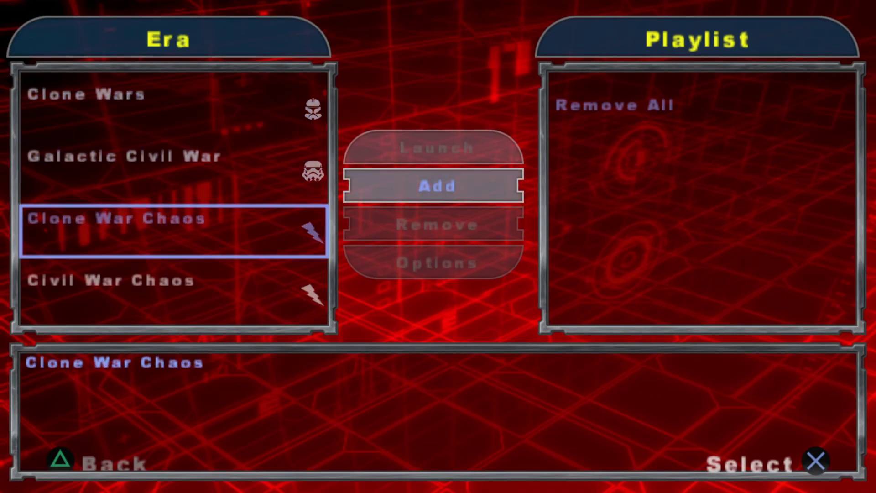
pyautogui.press('Down')
pyautogui.press('Up')
pyautogui.press('Down')
pyautogui.press('Up')
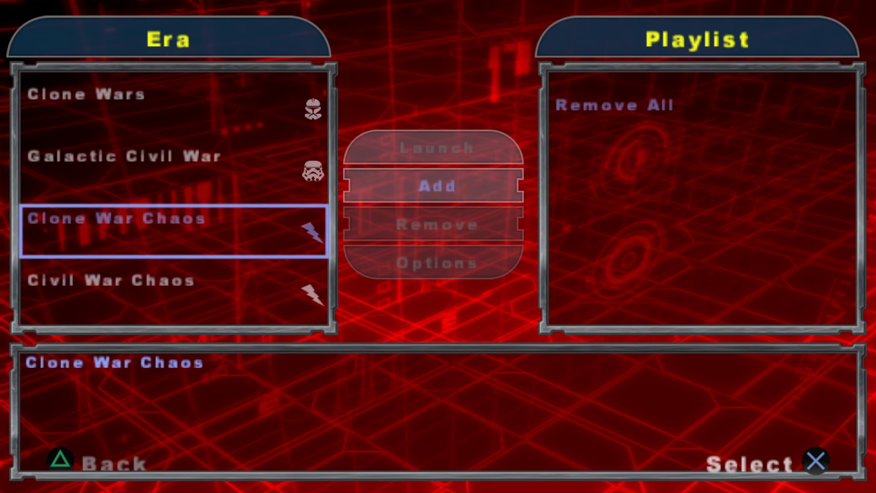
pyautogui.press('Return')
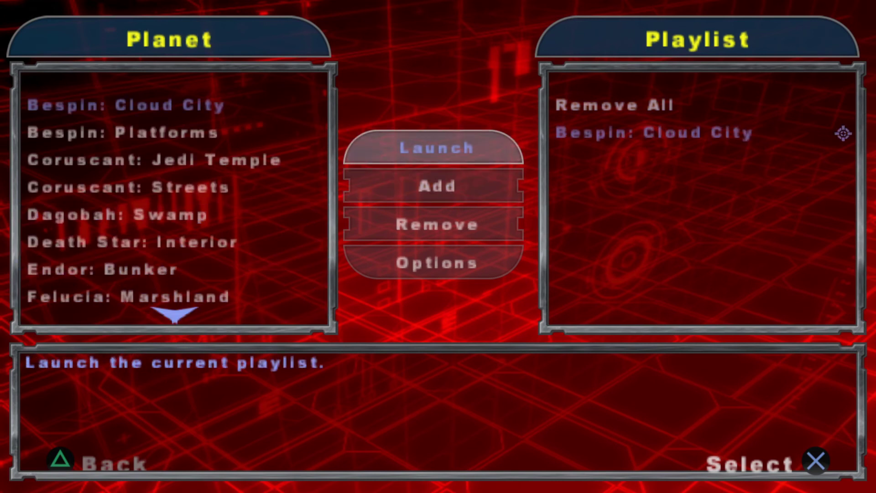
pyautogui.press('Return')
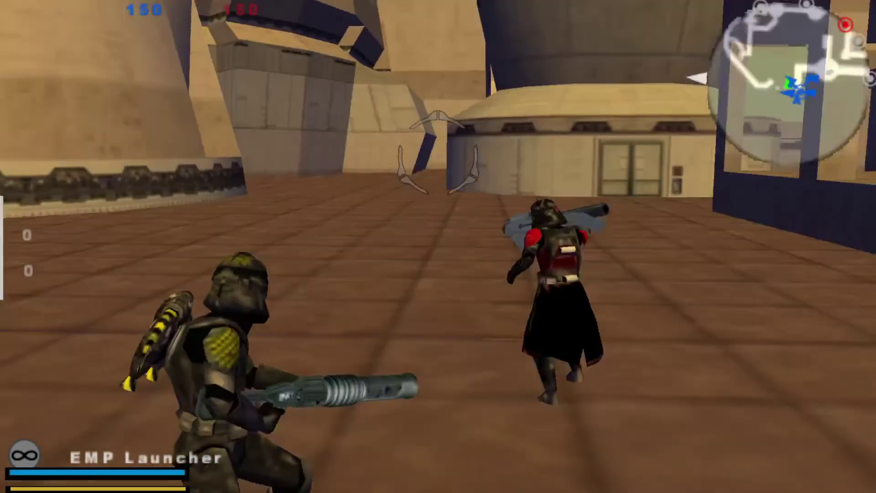
# - Jetpack the Jet Trooper across Cloud City, fire the EMP launcher at droids, then pause
pyautogui.press('space')
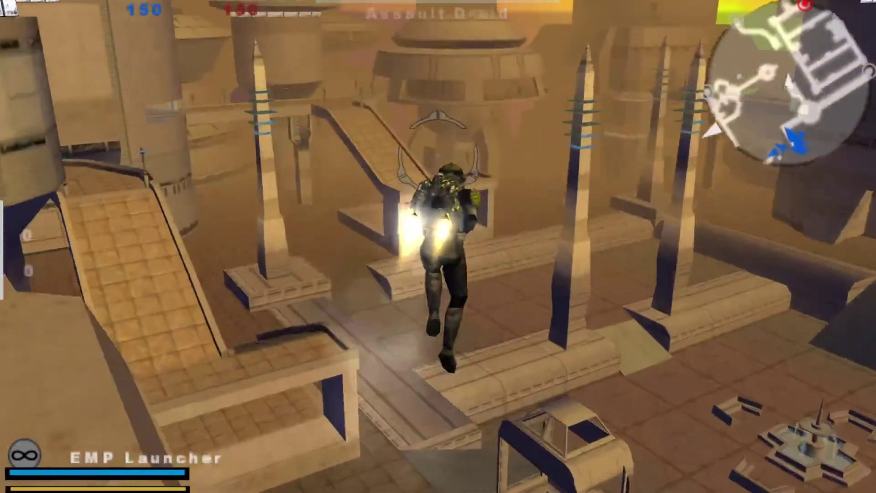
pyautogui.click(438, 155)
pyautogui.press('space')
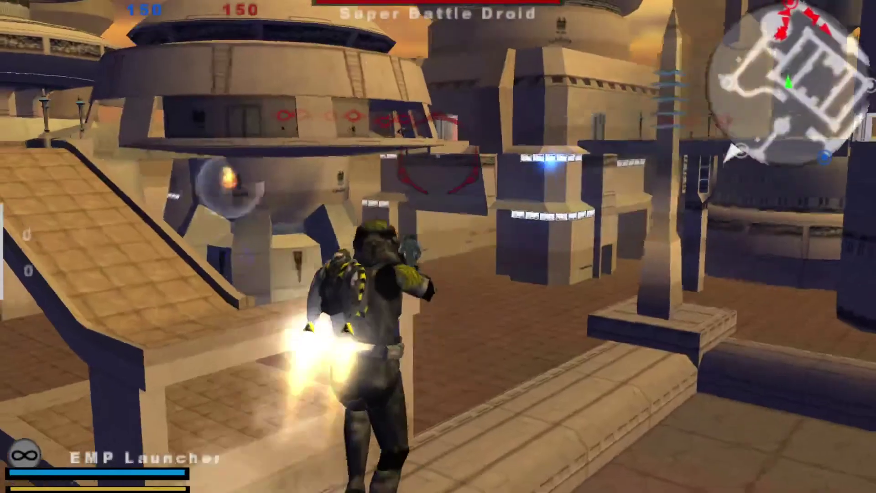
pyautogui.press('space')
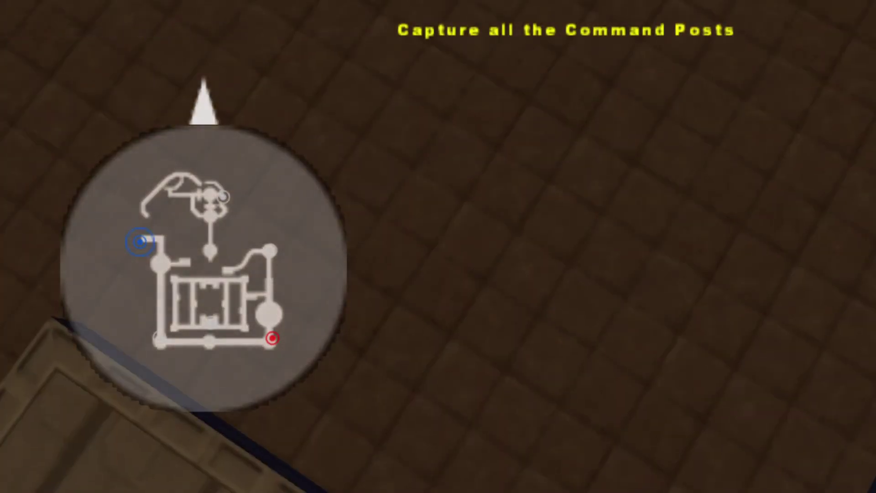
pyautogui.press('Escape')
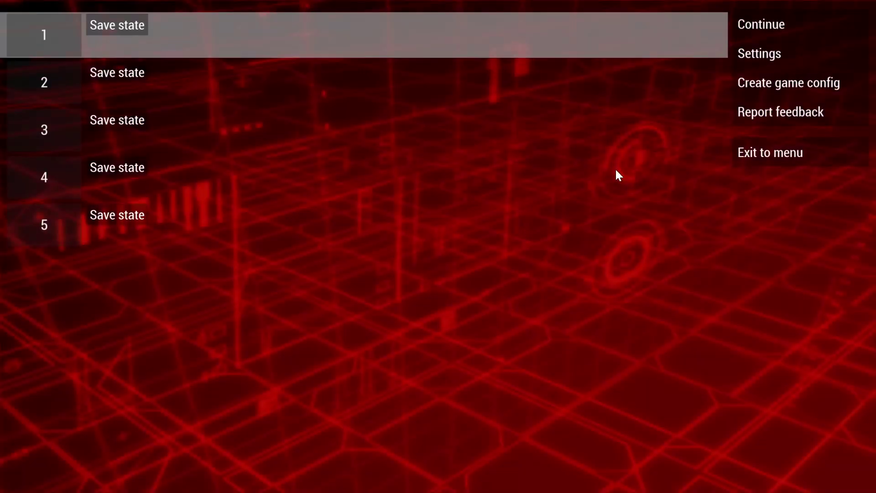
# - Quit the game to PPSSPP's main menu, exit the emulator, and nudge the _lvl_psp window aside
pyautogui.click(790, 153)
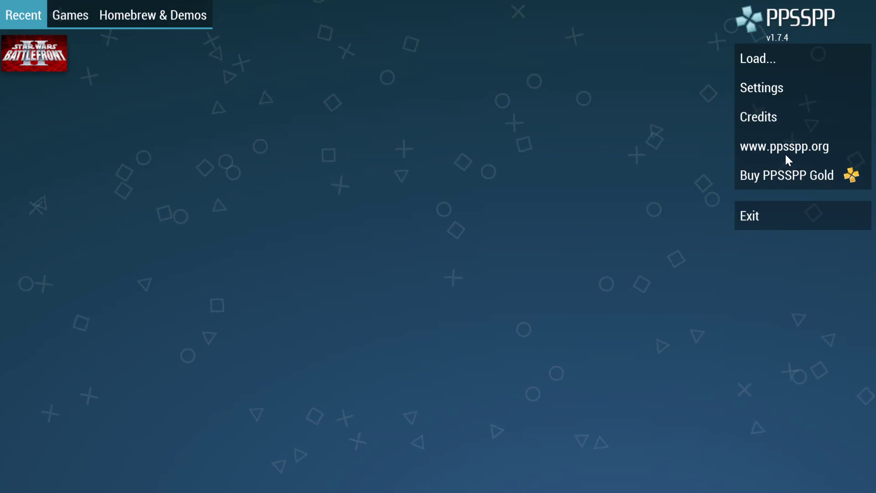
pyautogui.click(751, 214)
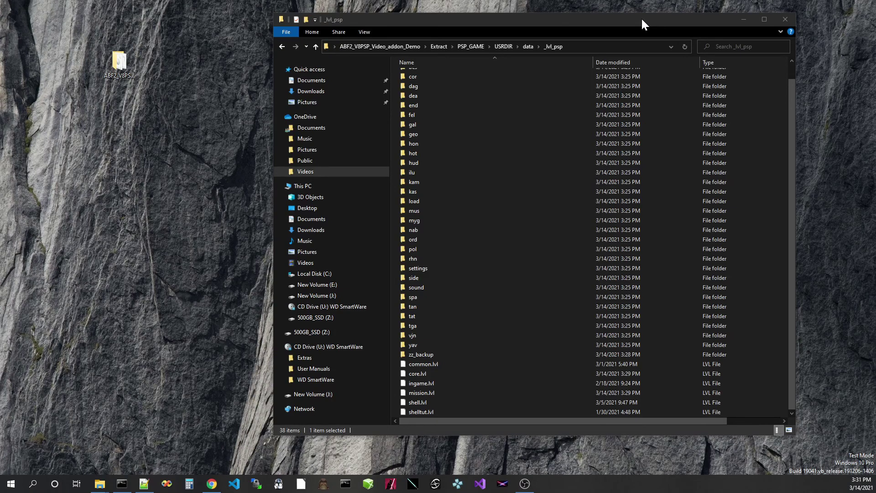
pyautogui.moveTo(641, 20); pyautogui.dragTo(622, 28)
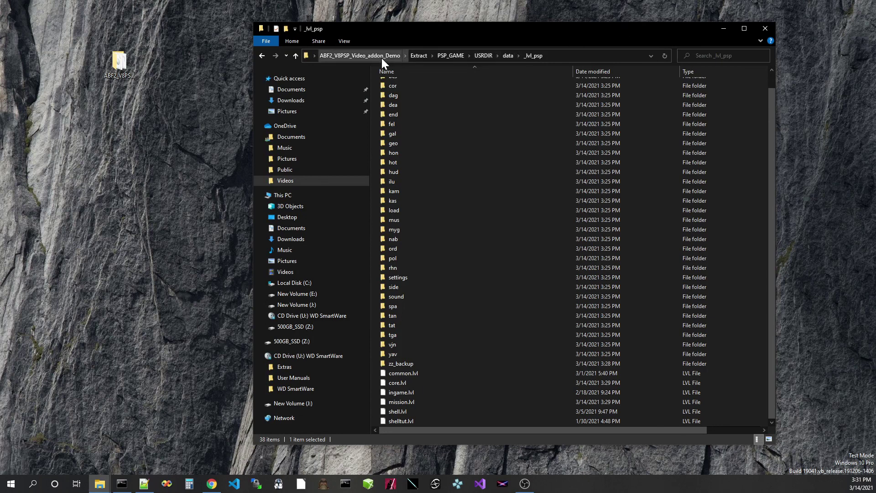
# - Minimize the _lvl_psp Explorer window to reveal the desktop with the ABF2_V8PSP folder
pyautogui.click(723, 28)
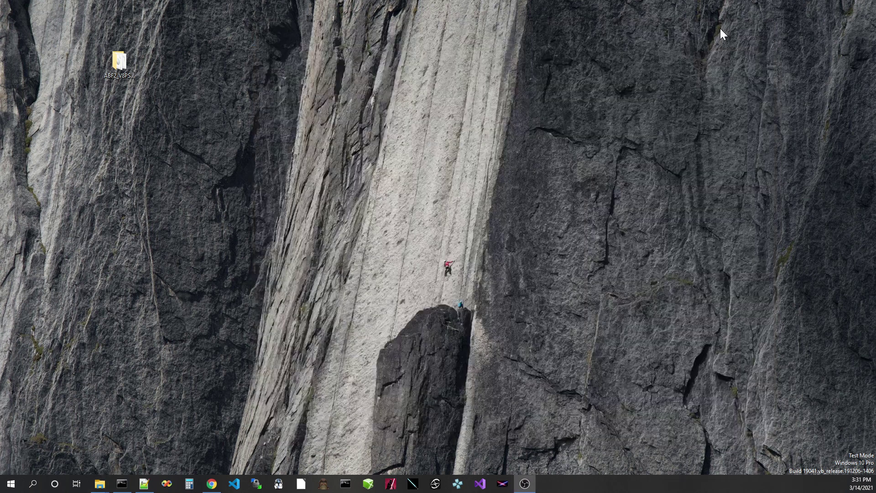